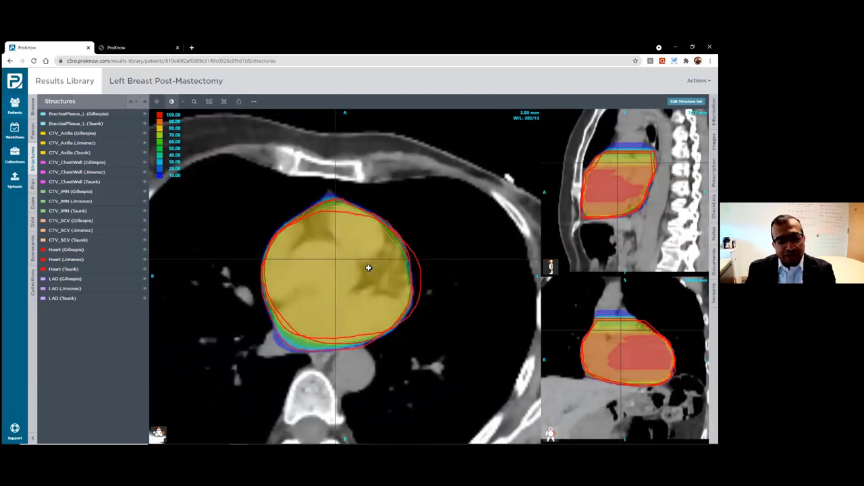
Step: Set the dose isofill opacity to 0% so only the isodose lines overlay the heart anatomy
left_click(32, 203)
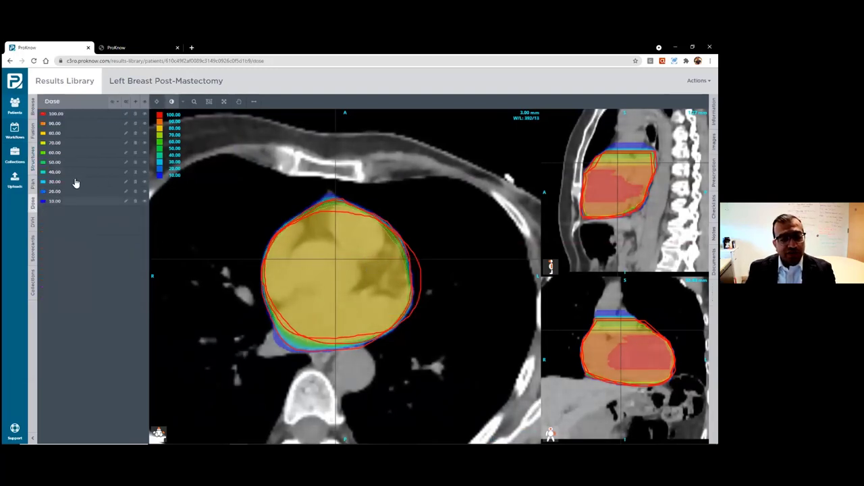
left_click(115, 101)
left_click_drag(150, 160, 111, 157)
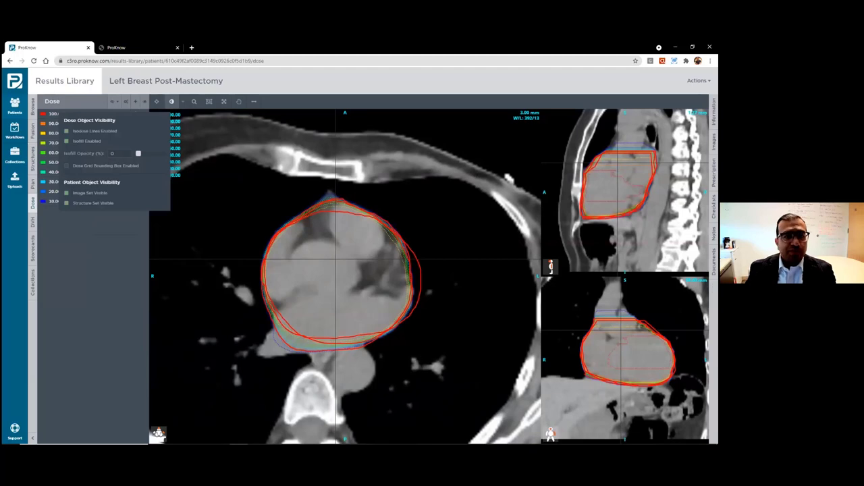
scroll(624, 190, "down", 1)
scroll(625, 190, "up", 1)
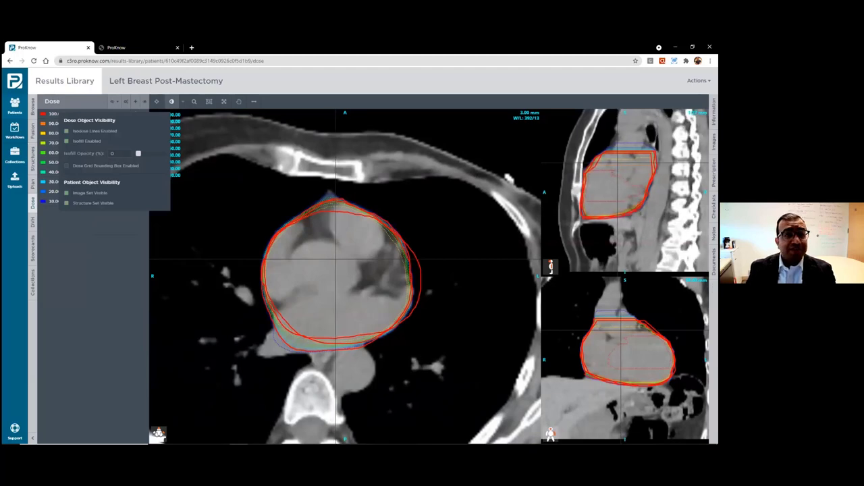
left_click(116, 254)
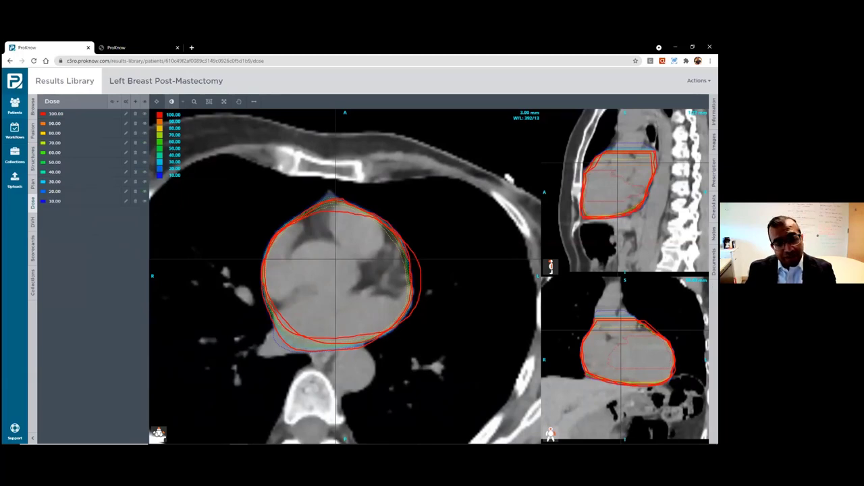
Step: Compare the heart contours and isodose lines with the anatomy on axial slices around the upper heart
scroll(625, 190, "down", 7)
scroll(625, 190, "up", 5)
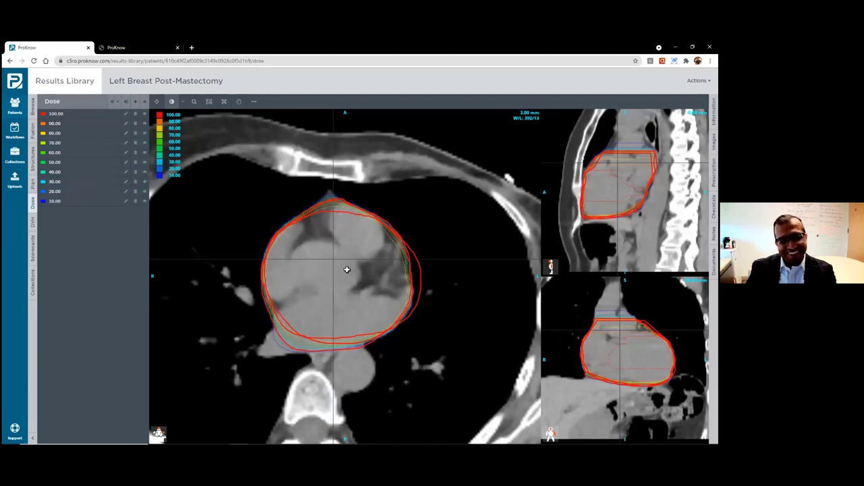
scroll(346, 269, "up", 5)
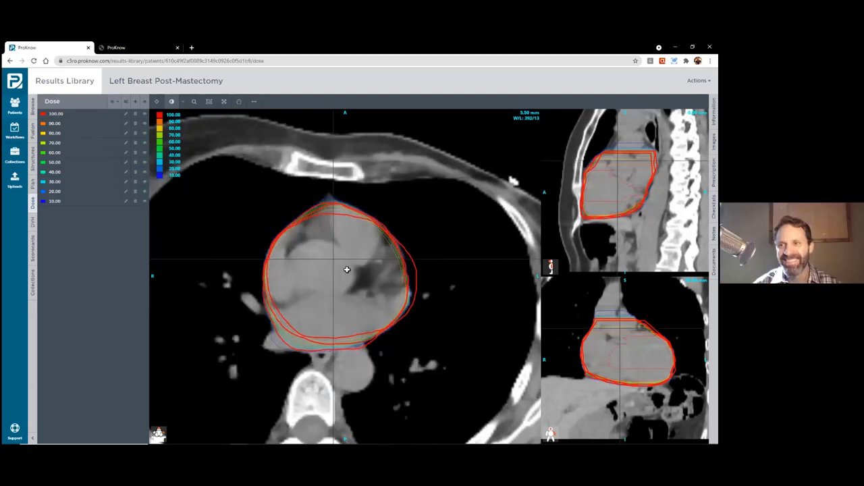
scroll(347, 269, "up", 1)
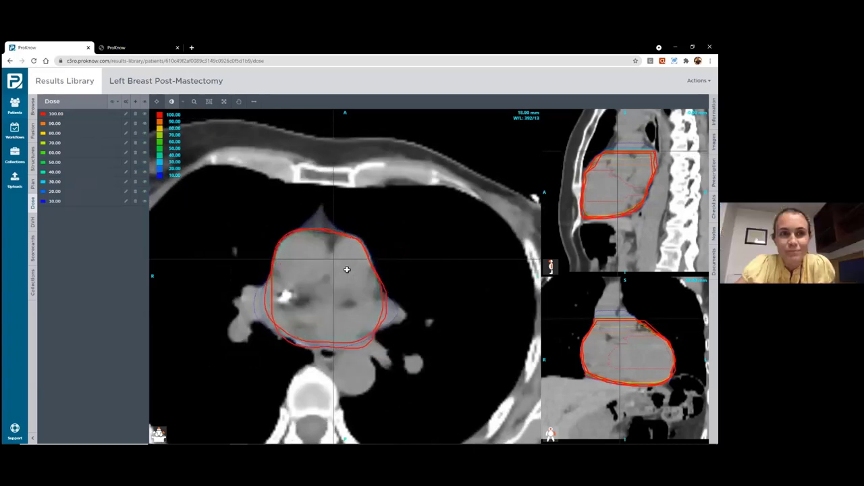
scroll(345, 271, "down", 5)
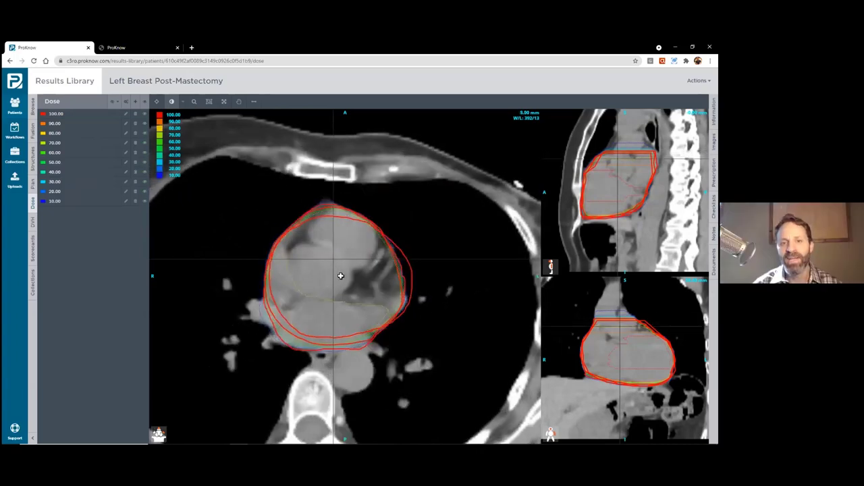
scroll(341, 275, "up", 3)
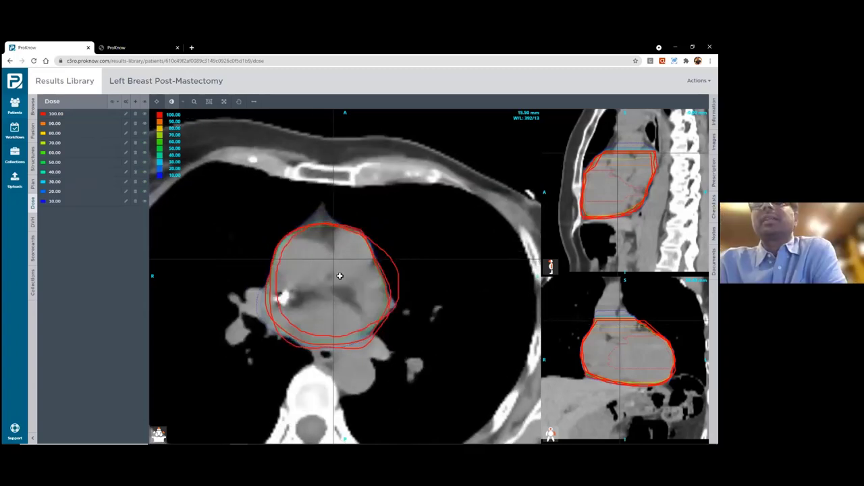
scroll(339, 276, "down", 1)
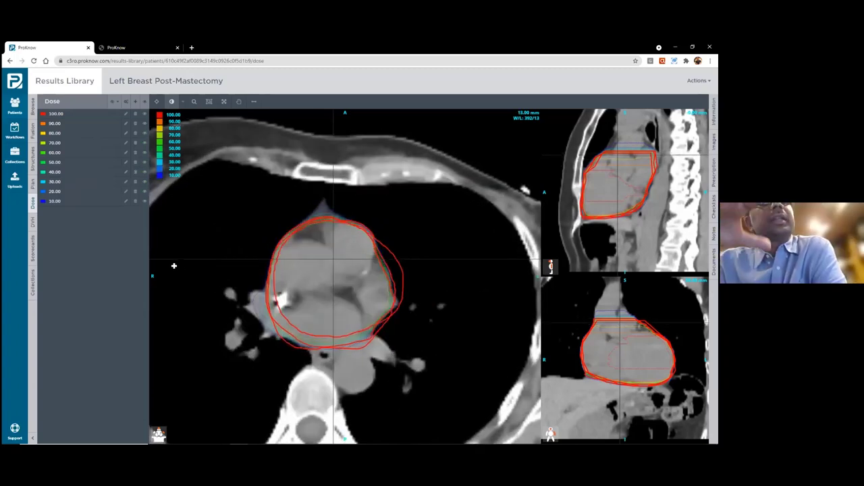
Step: Raise the isofill opacity again to restore the consensus dose color wash over the heart
left_click(114, 101)
left_click_drag(139, 155, 150, 159)
left_click(98, 264)
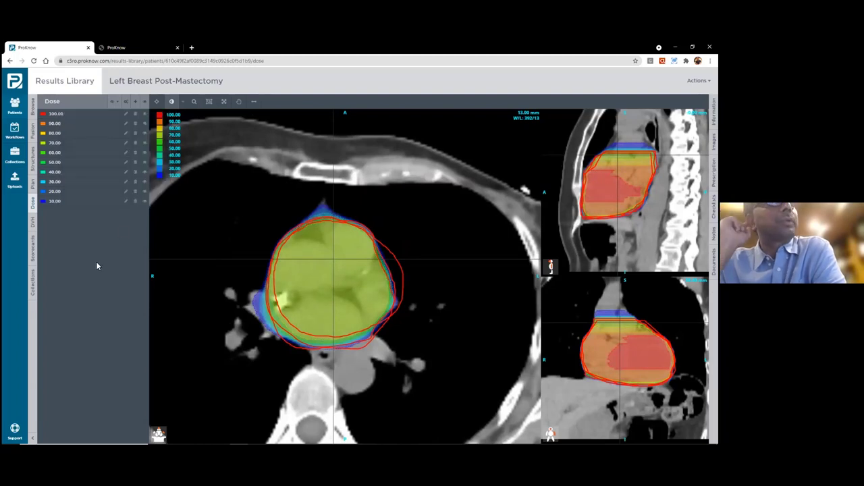
Step: Review the heart consensus color wash from the upper border near the great vessels to the mid-heart on axial slices
scroll(315, 288, "down", 1)
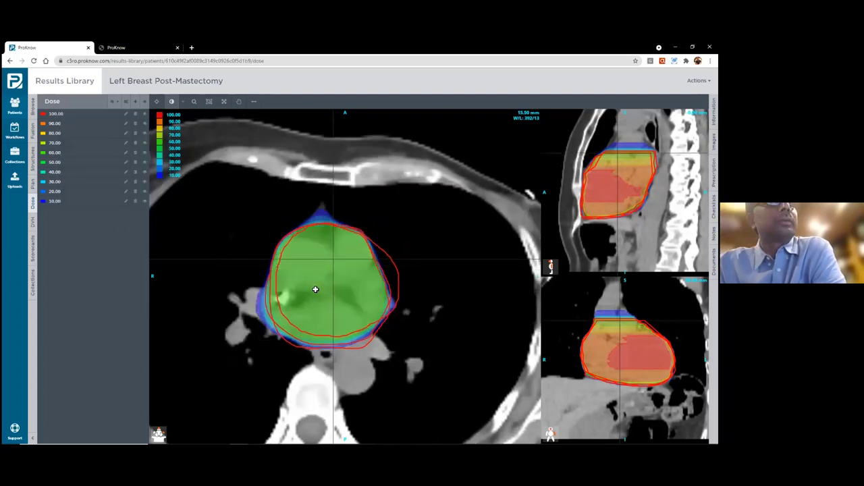
scroll(314, 289, "down", 2)
scroll(313, 291, "down", 3)
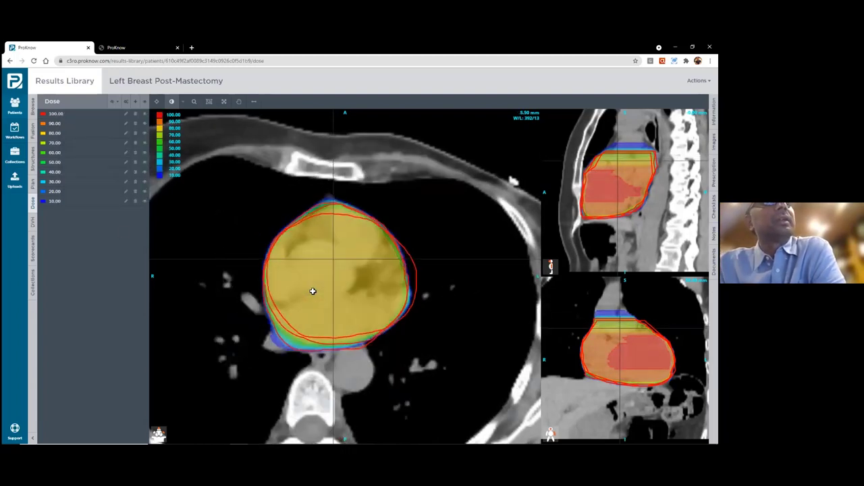
scroll(309, 291, "down", 3)
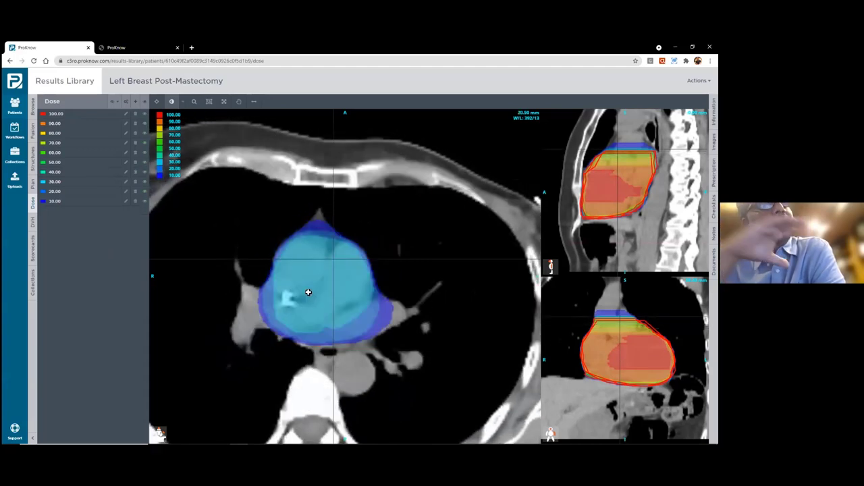
scroll(306, 294, "up", 1)
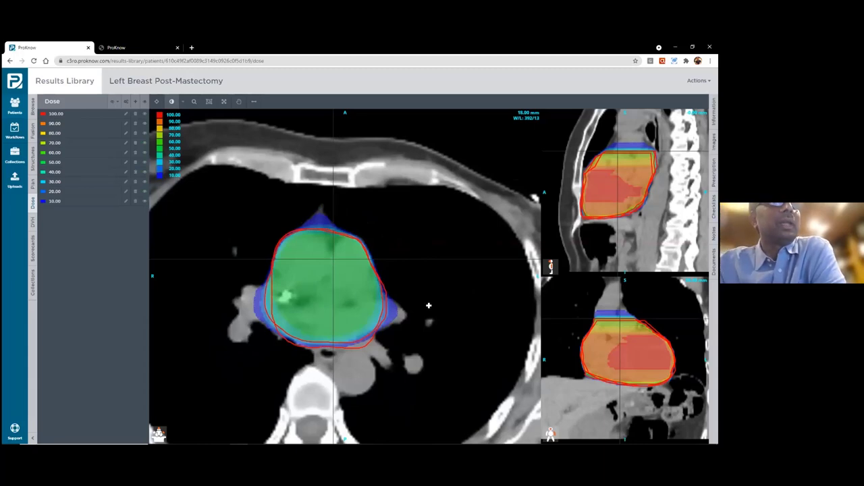
scroll(354, 282, "up", 4)
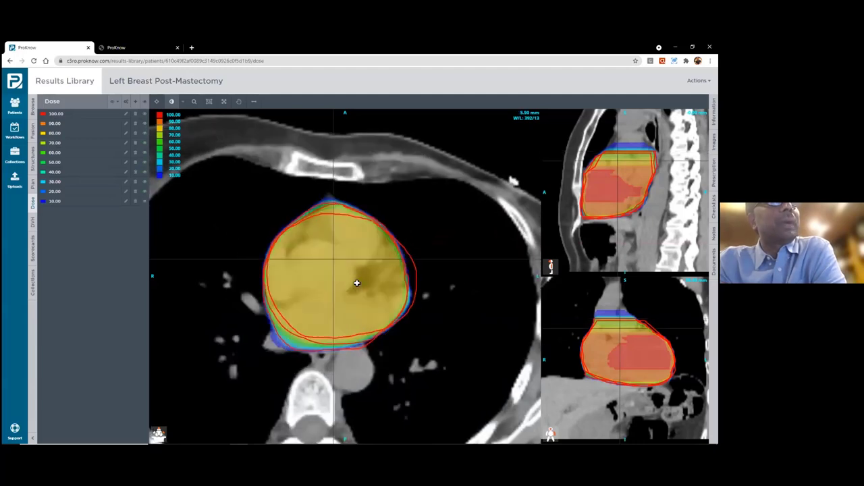
scroll(357, 287, "up", 4)
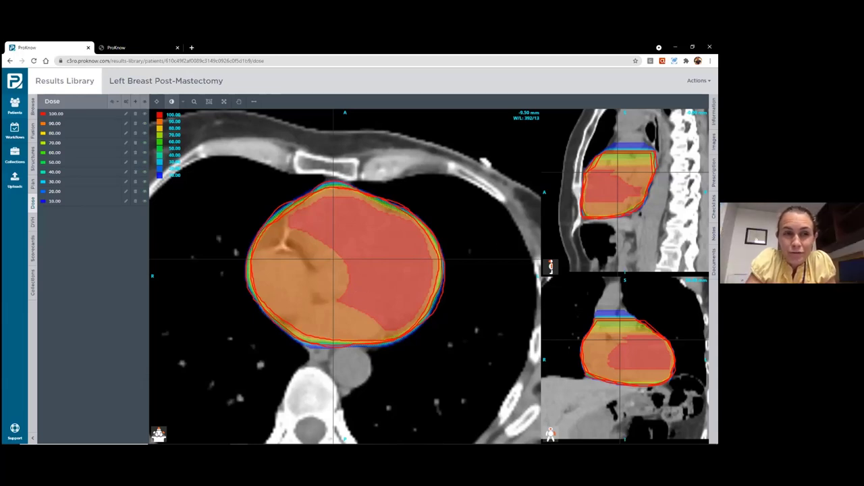
Step: Recenter the linked views on the inferior heart in the sagittal view and examine the lower border's consensus on axial slices
right_click(606, 207)
left_click(628, 214)
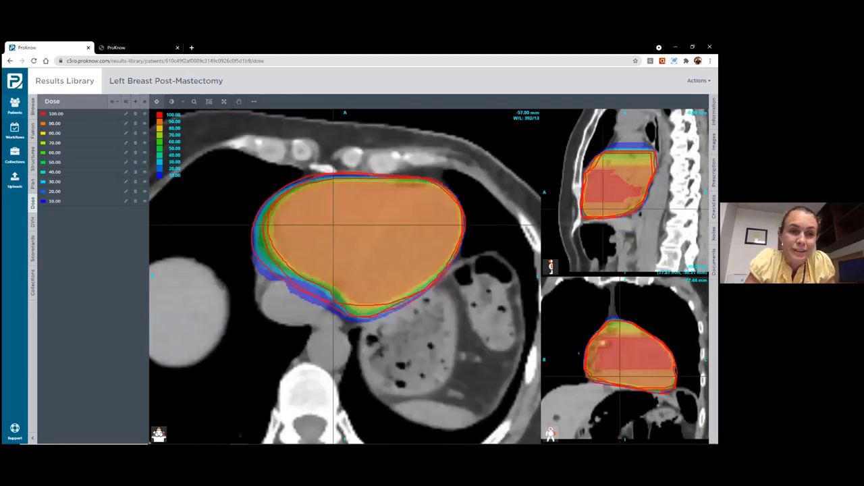
left_click_drag(607, 208, 607, 204)
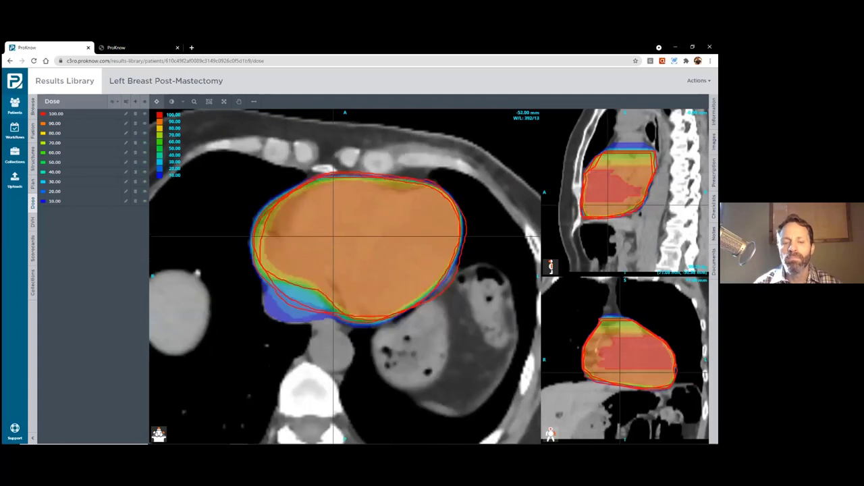
scroll(345, 277, "down", 5)
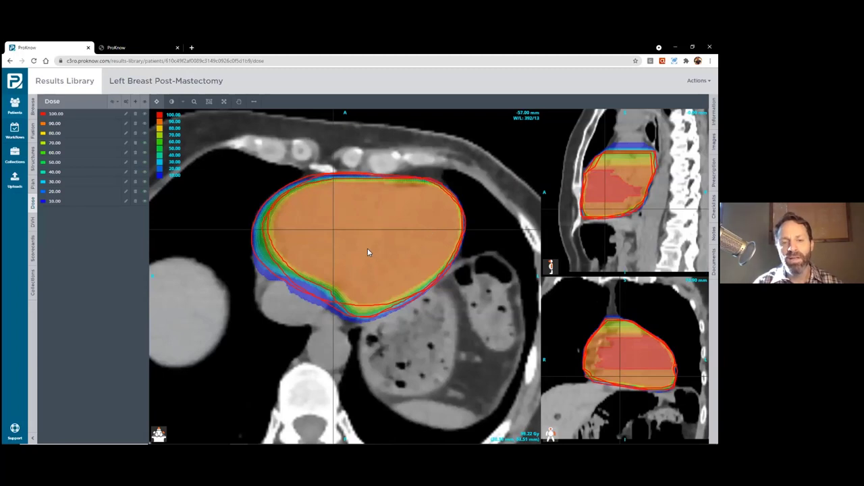
scroll(413, 236, "up", 2)
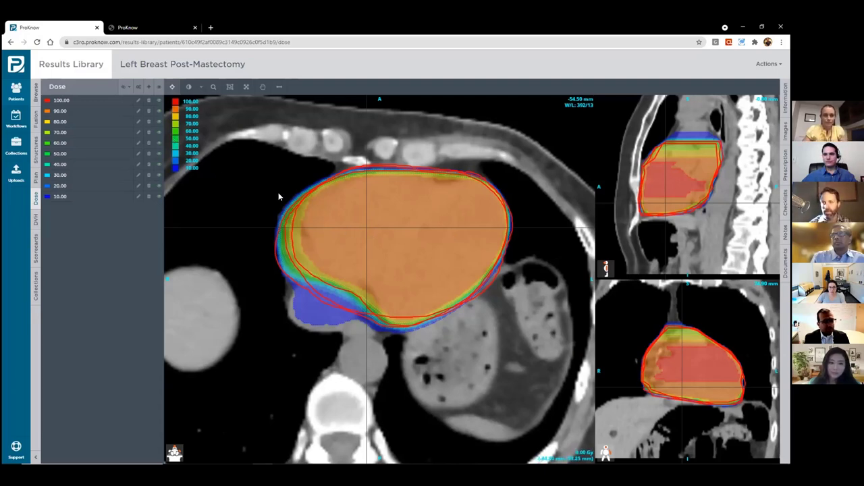
scroll(676, 183, "down", 1)
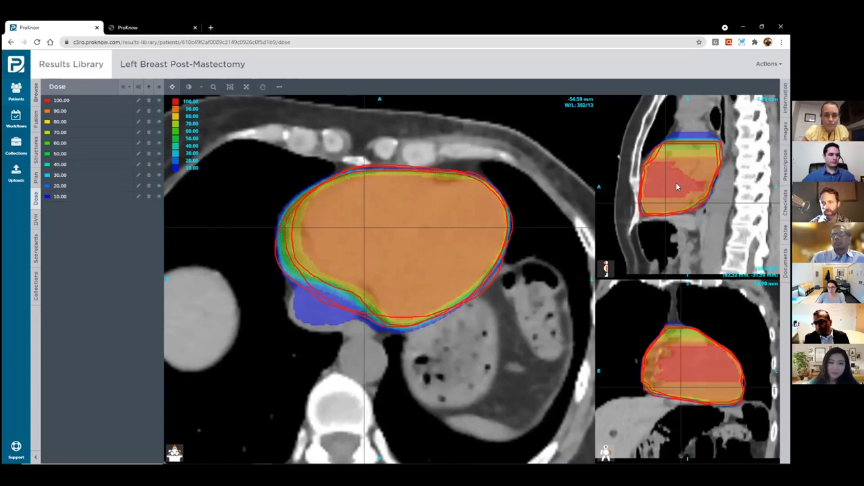
Step: Trace the heart consensus on axial slices from the inferior border up to the base and back to mid-heart
scroll(416, 215, "up", 1)
scroll(415, 214, "up", 14)
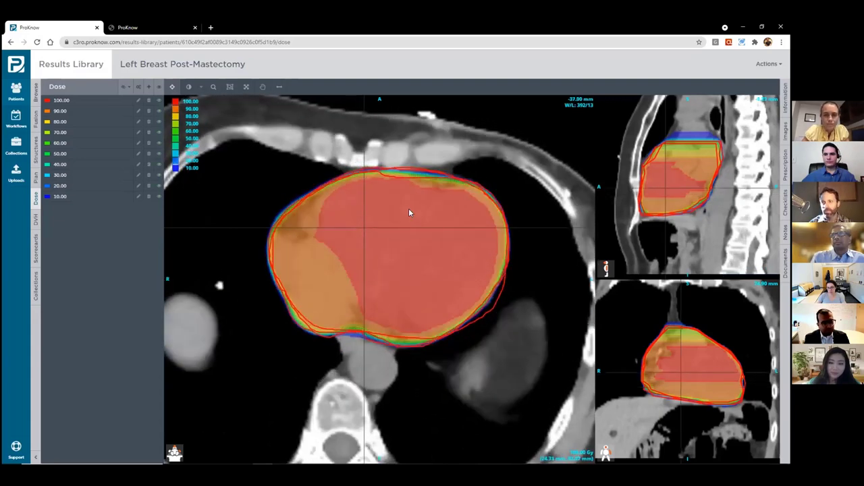
scroll(405, 209, "up", 15)
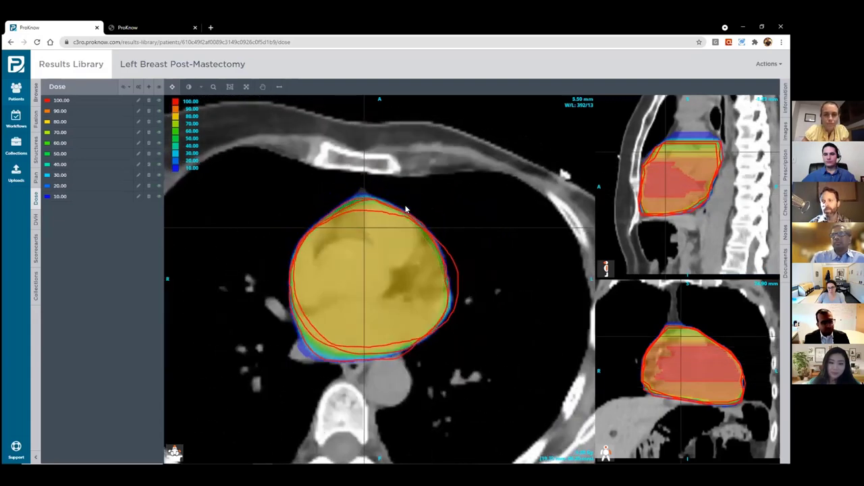
scroll(405, 208, "down", 3)
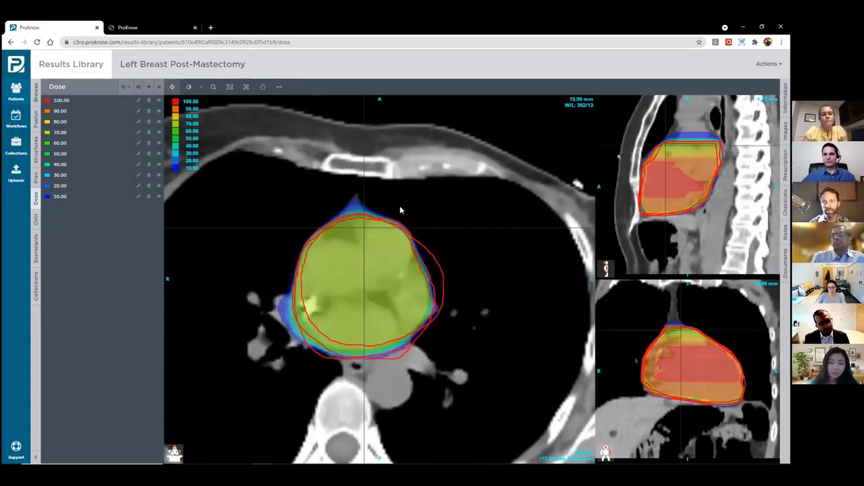
scroll(398, 210, "up", 1)
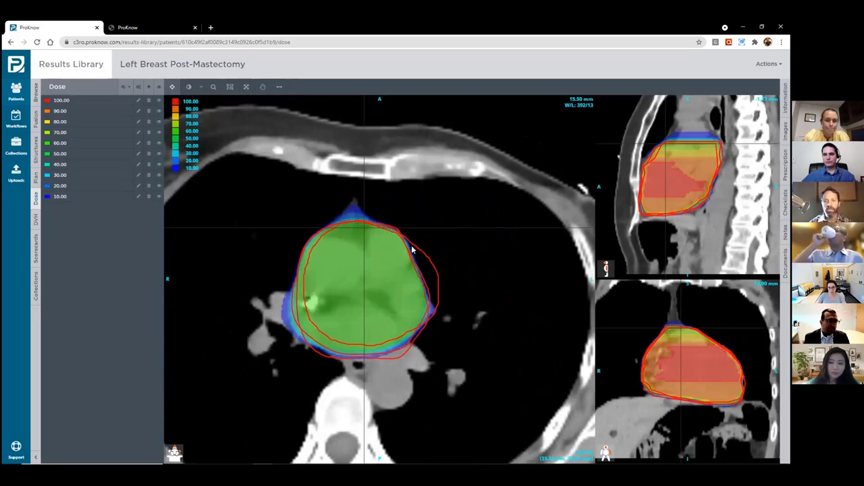
scroll(405, 250, "down", 7)
scroll(395, 256, "down", 5)
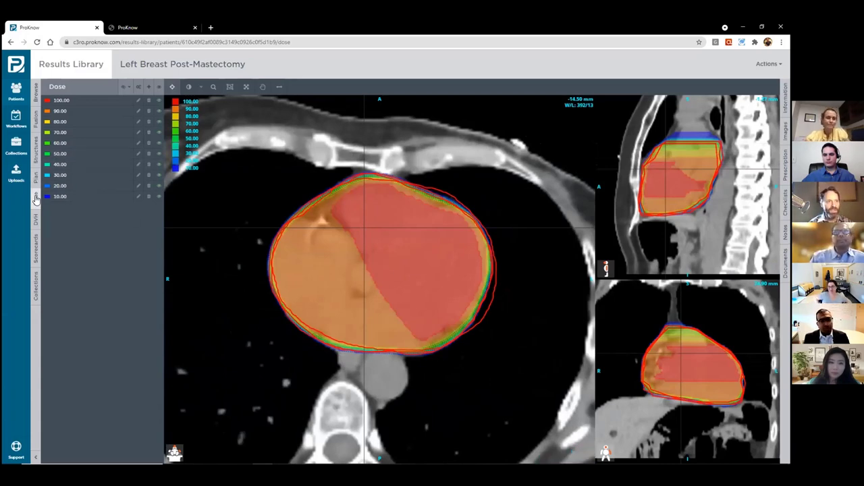
Step: Load the Consensus LAD (N=95) dose and hide all structure contours
left_click(36, 94)
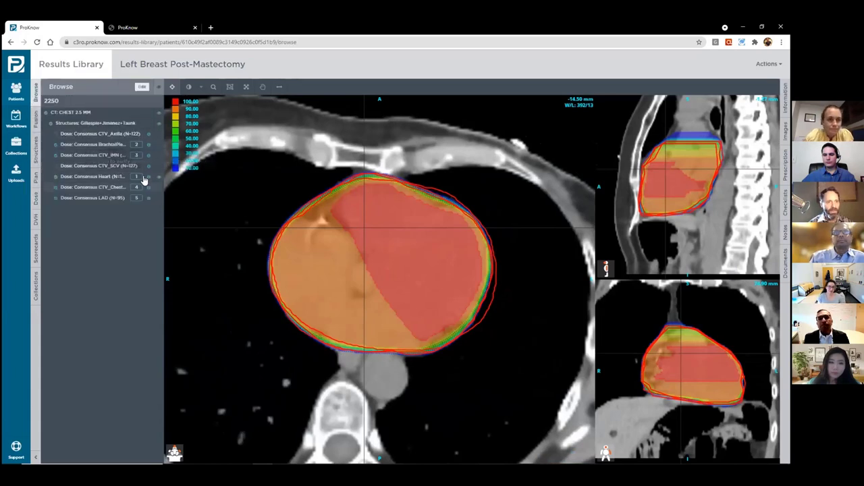
left_click(111, 201)
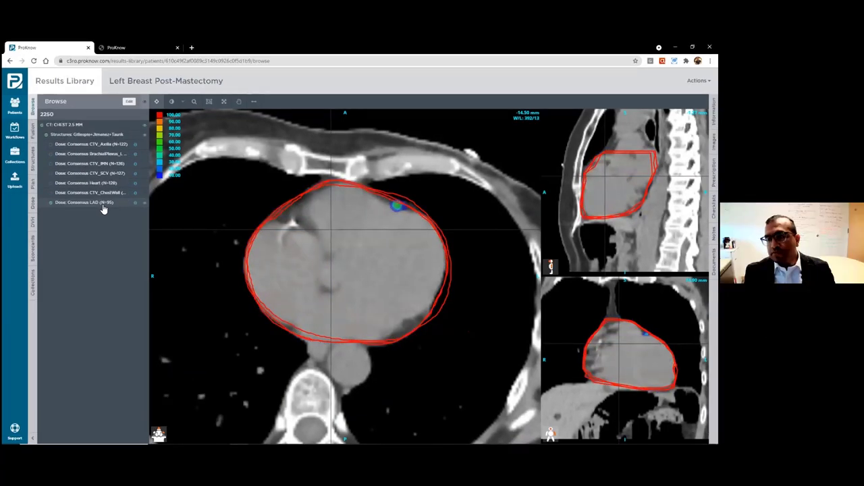
left_click(33, 160)
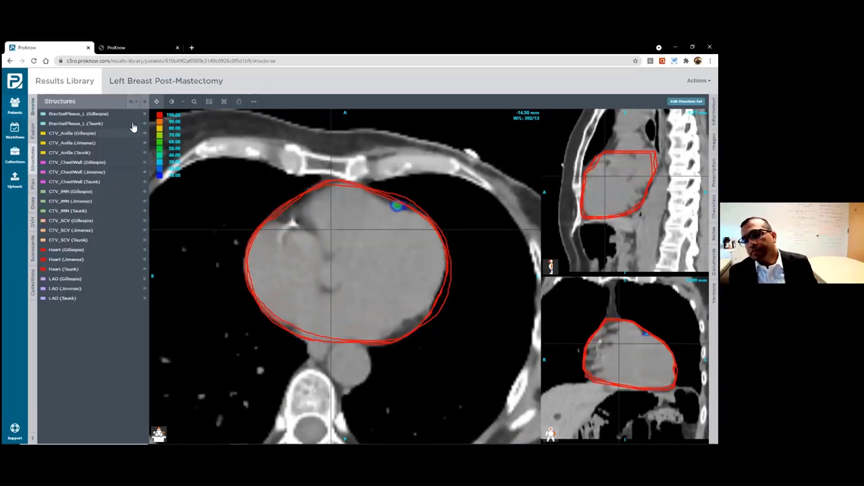
left_click(146, 102)
left_click(146, 102)
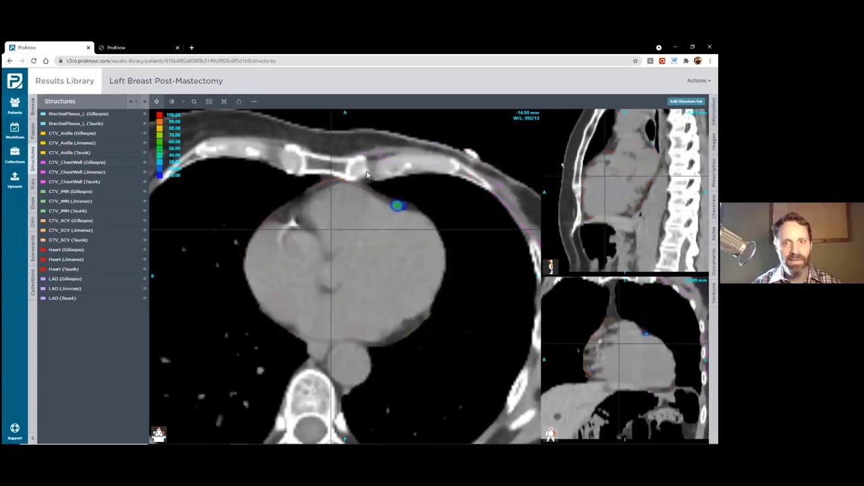
Step: Center the linked views on the LAD consensus region and follow the vessel superiorly through the axial slices
right_click(399, 205)
left_click(402, 208)
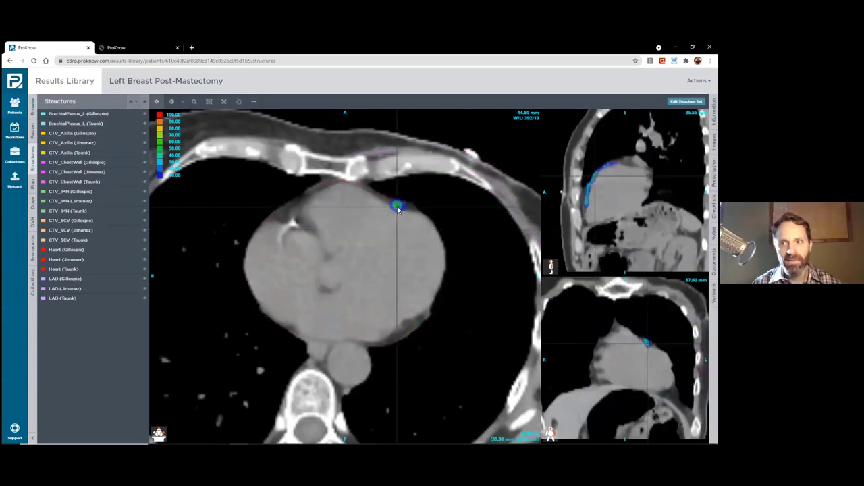
scroll(391, 227, "up", 6)
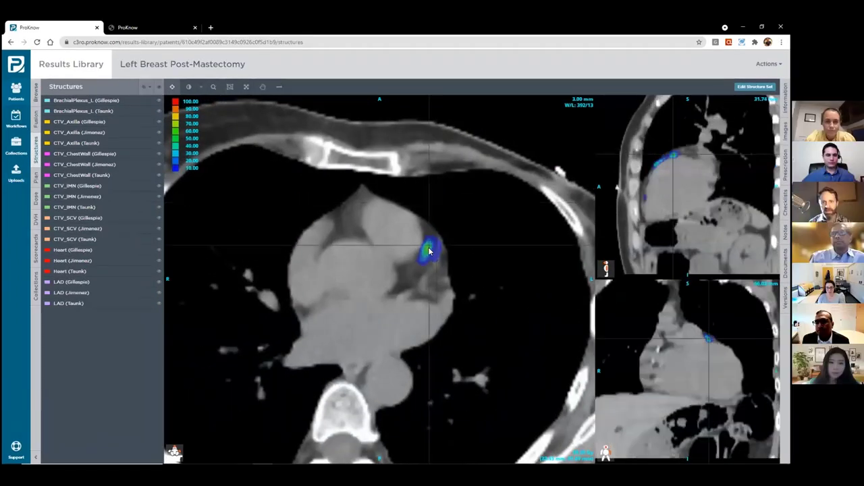
scroll(414, 249, "up", 2)
scroll(411, 252, "down", 2)
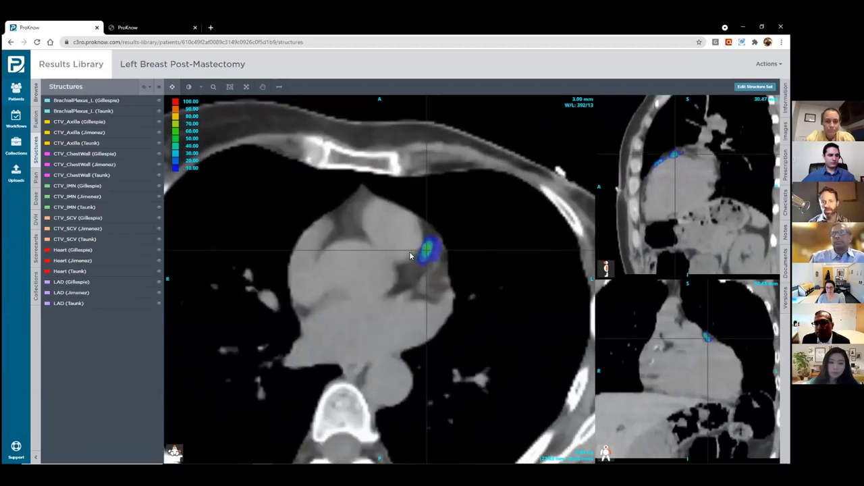
scroll(426, 263, "up", 4)
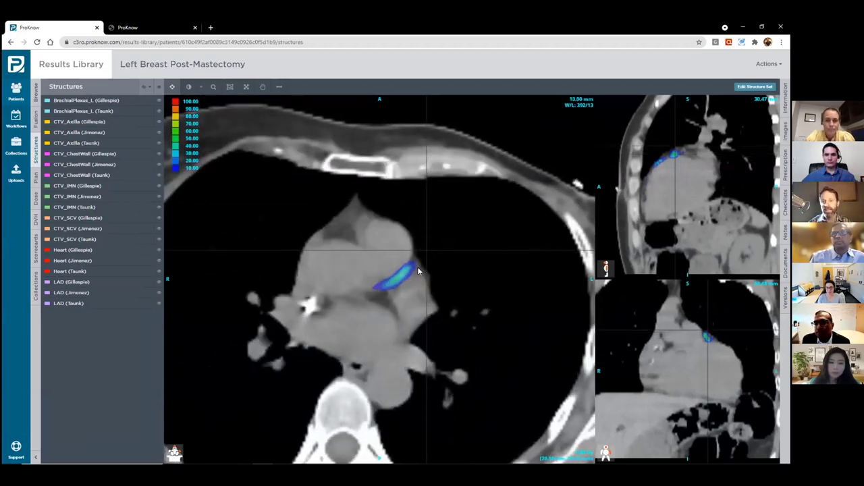
Step: Enlarge the linked views around the LAD consensus and follow it through the neighboring axial slices
scroll(417, 268, "down", 3)
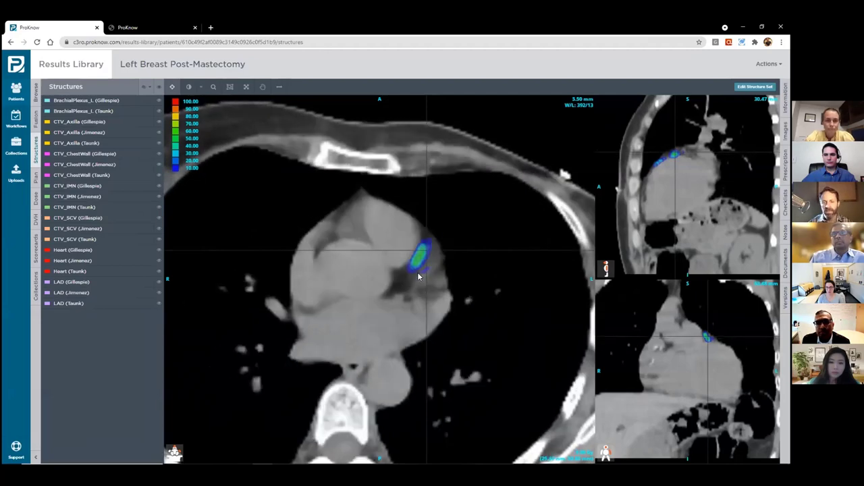
right_click(428, 271)
left_click(430, 276)
left_click_drag(430, 275, 492, 232)
right_click(372, 244)
left_click(398, 253)
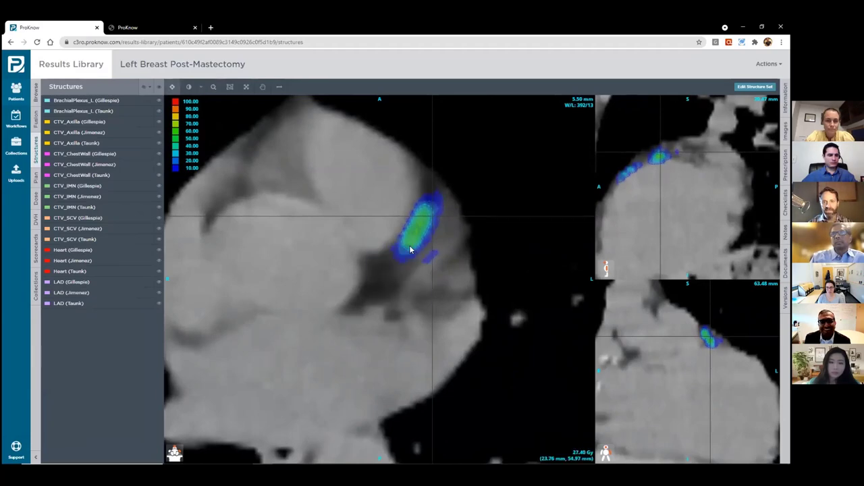
scroll(401, 244, "down", 5)
scroll(394, 246, "up", 8)
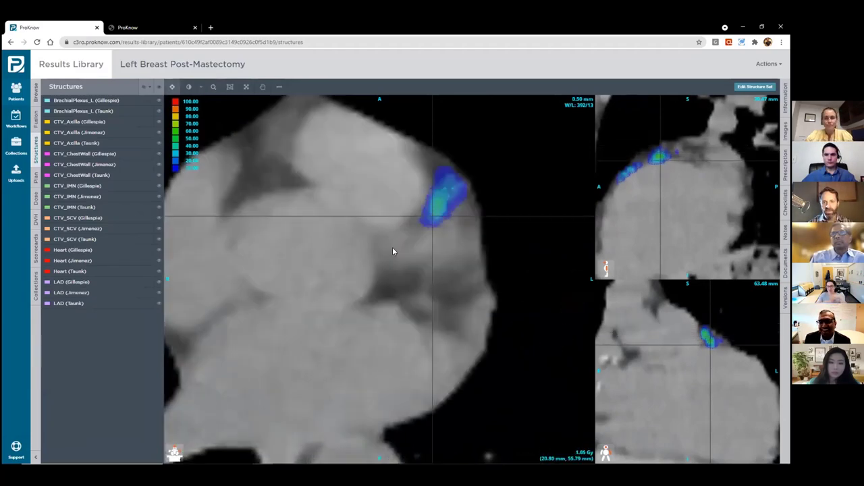
scroll(348, 253, "down", 3)
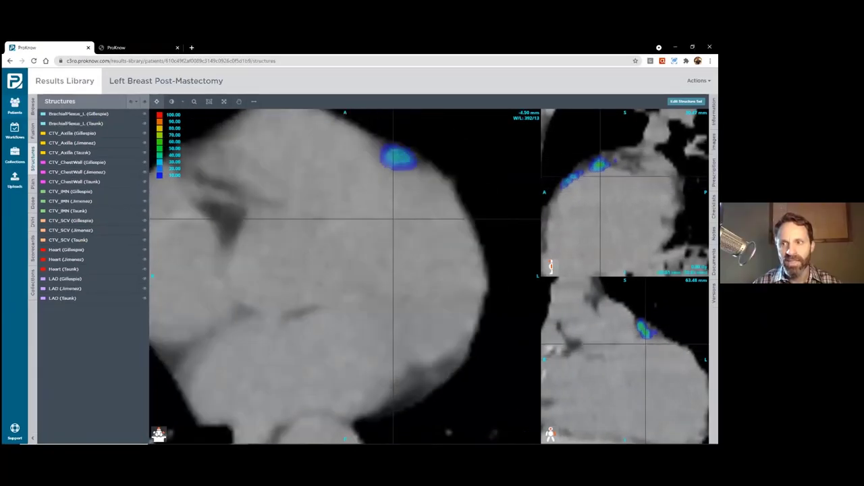
Step: Move the coronal plane anteriorly from the sagittal view and center the linked views on the LAD consensus in the coronal view
left_click_drag(600, 176, 570, 177)
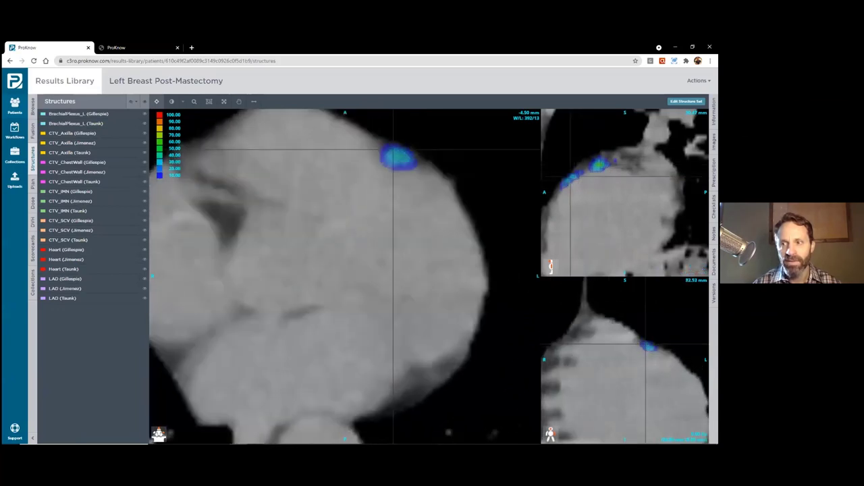
scroll(625, 360, "up", 1)
scroll(625, 359, "down", 2)
scroll(625, 360, "down", 7)
scroll(625, 360, "up", 2)
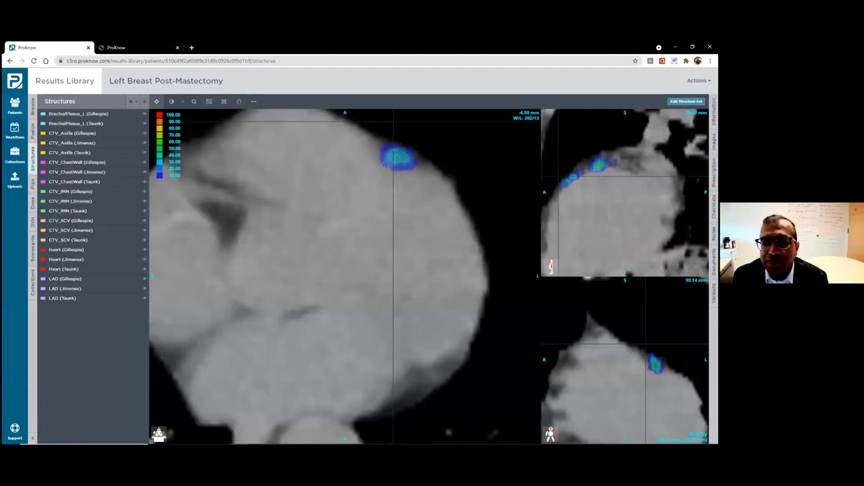
left_click(654, 359)
Step: Pan and enlarge the axial and sagittal views so the LAD consensus along the anterior heart border is fully in view
right_click(410, 185)
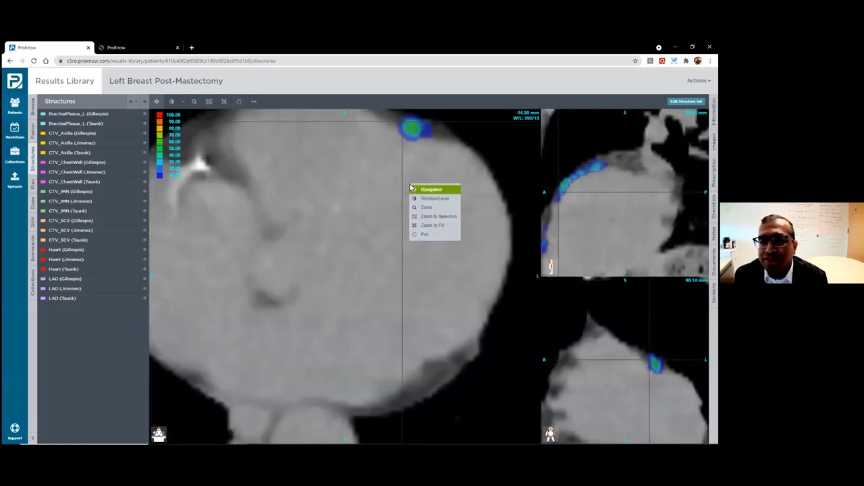
left_click(428, 235)
left_click_drag(406, 197, 365, 289)
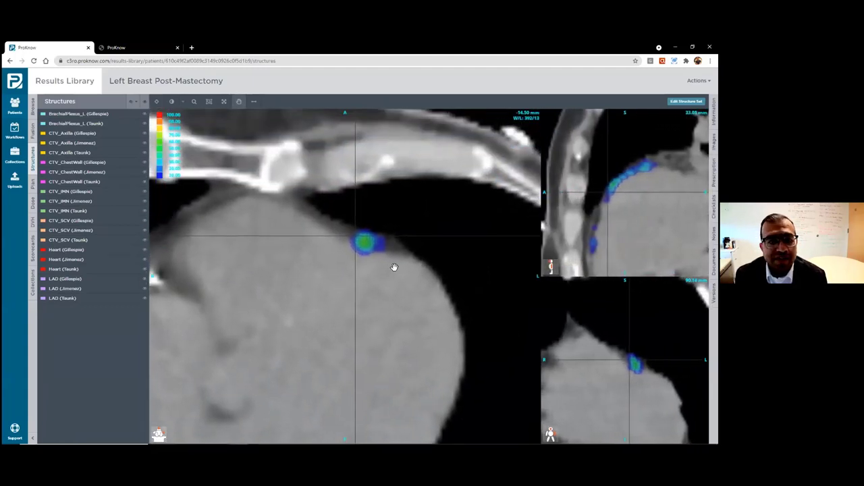
right_click(369, 279)
left_click(381, 298)
left_click_drag(359, 277, 406, 251)
right_click(605, 218)
left_click(621, 268)
left_click_drag(621, 243, 627, 224)
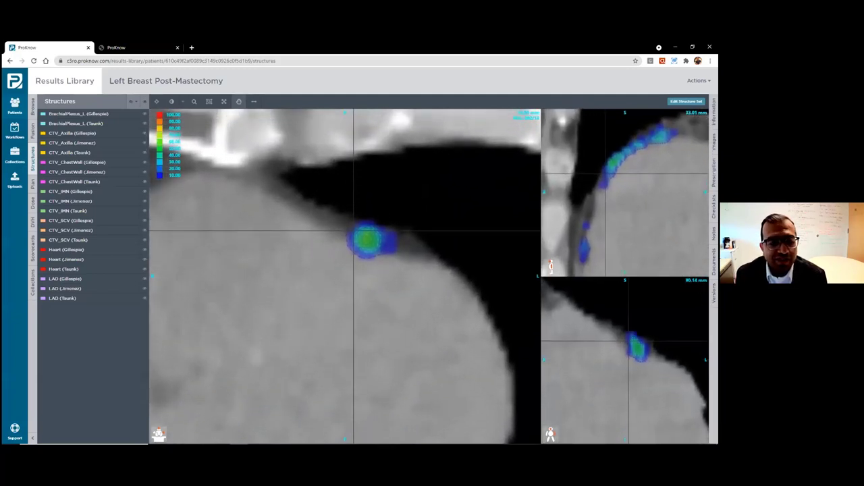
Step: Compare the LAD consensus on adjacent axial slices back and forth along the mid-anterior heart border
scroll(399, 268, "down", 3)
scroll(389, 280, "down", 4)
scroll(388, 281, "up", 4)
scroll(381, 283, "up", 5)
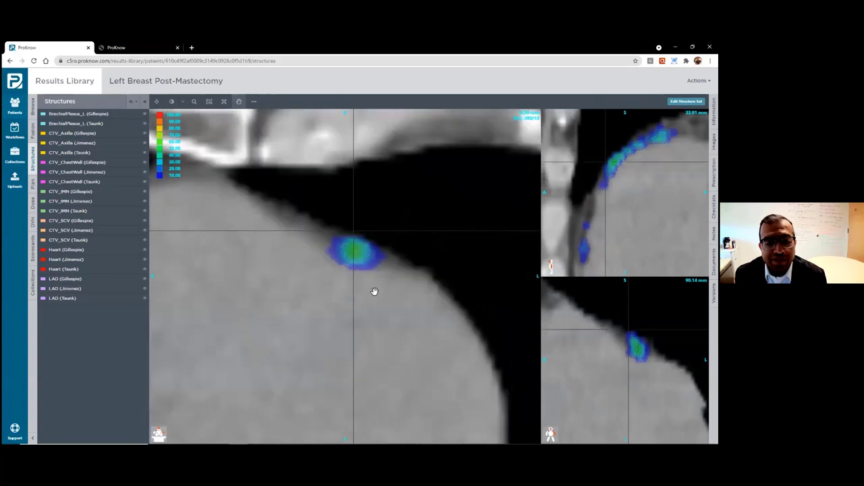
scroll(374, 291, "down", 2)
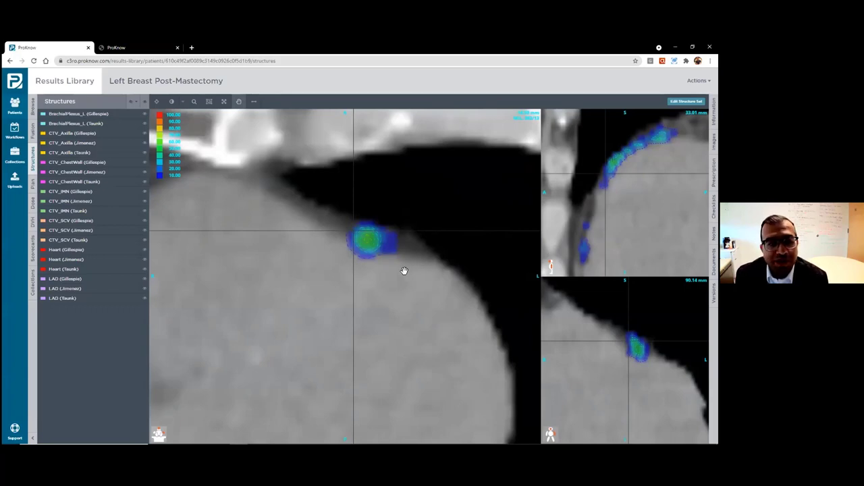
scroll(402, 270, "up", 2)
scroll(398, 272, "down", 3)
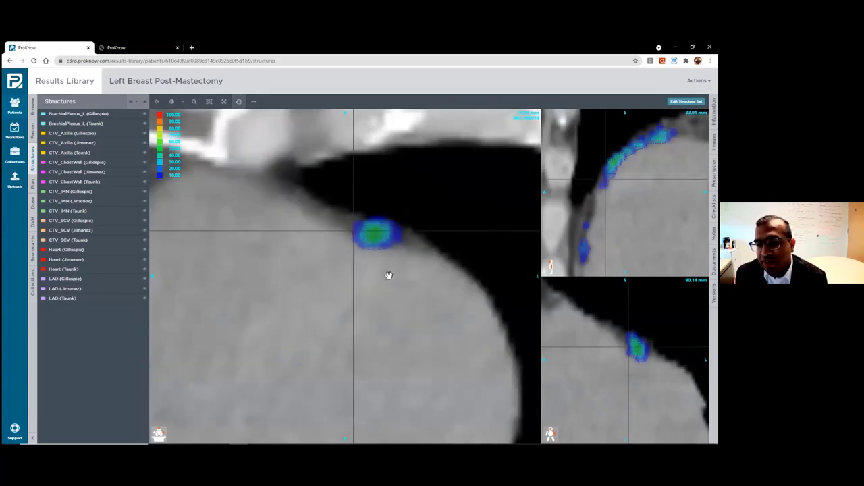
scroll(389, 275, "down", 10)
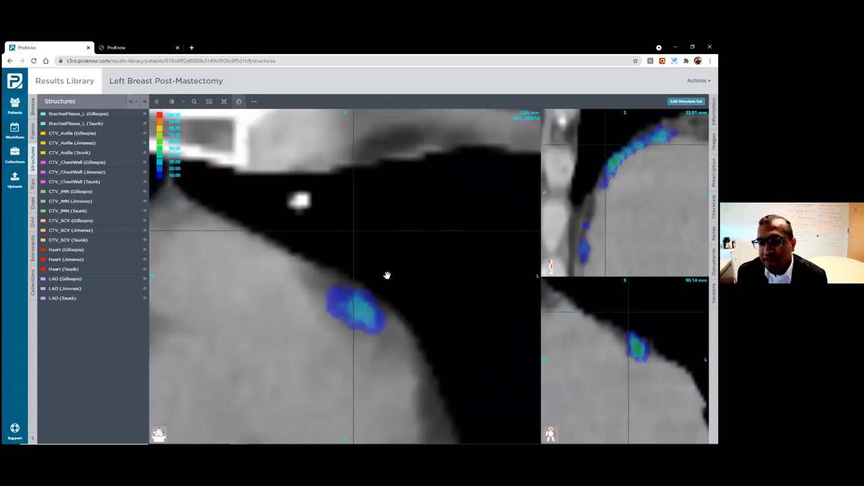
Step: Follow the LAD consensus superiorly toward its origin and reposition the views on the proximal vessel
right_click(356, 283)
left_click(368, 330)
scroll(408, 243, "down", 5)
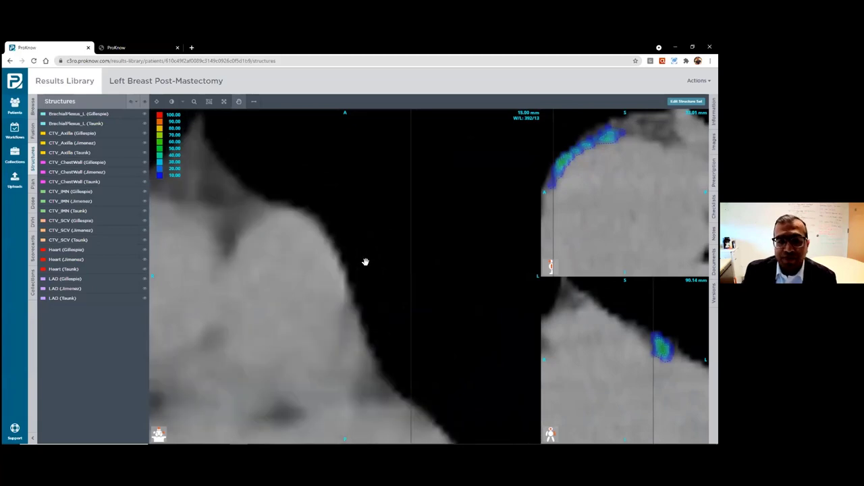
scroll(363, 267, "up", 5)
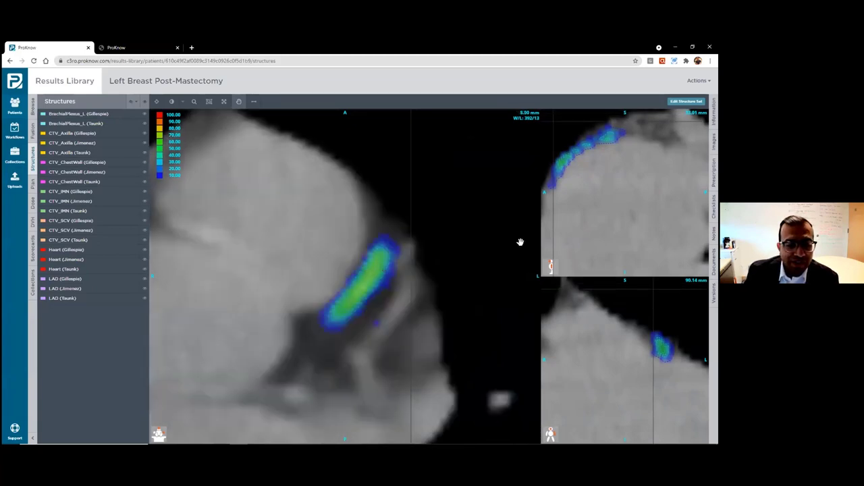
scroll(344, 277, "down", 6)
left_click_drag(624, 191, 645, 167)
left_click_drag(402, 349, 400, 320)
left_click_drag(628, 175, 644, 196)
left_click_drag(400, 312, 349, 292)
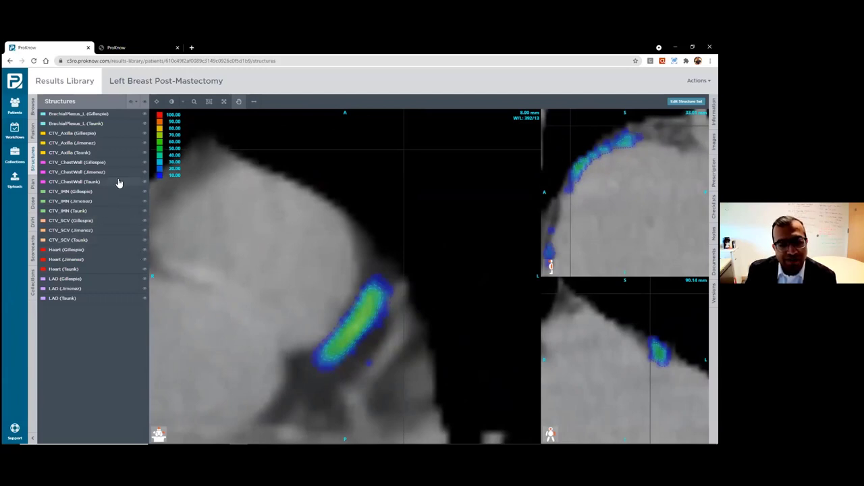
Step: Show the three experts' LAD contours over the consensus dose
left_click(145, 279)
left_click(145, 288)
left_click(144, 297)
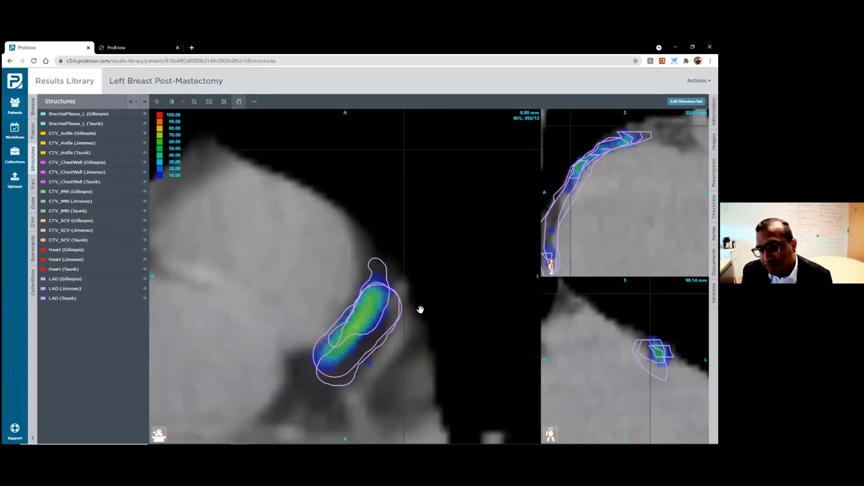
Step: Compare the three experts' LAD contours with the consensus on axial slices around the proximal LAD
scroll(417, 308, "down", 2)
scroll(405, 315, "up", 1)
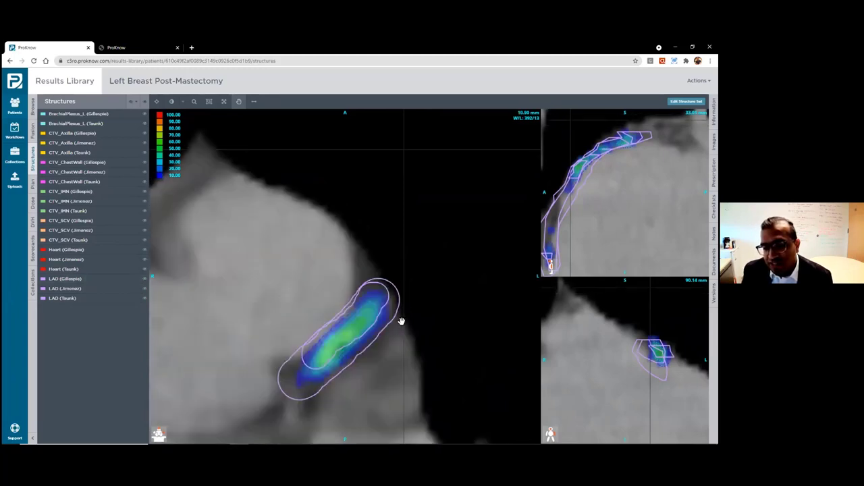
scroll(401, 324, "up", 1)
scroll(402, 325, "down", 1)
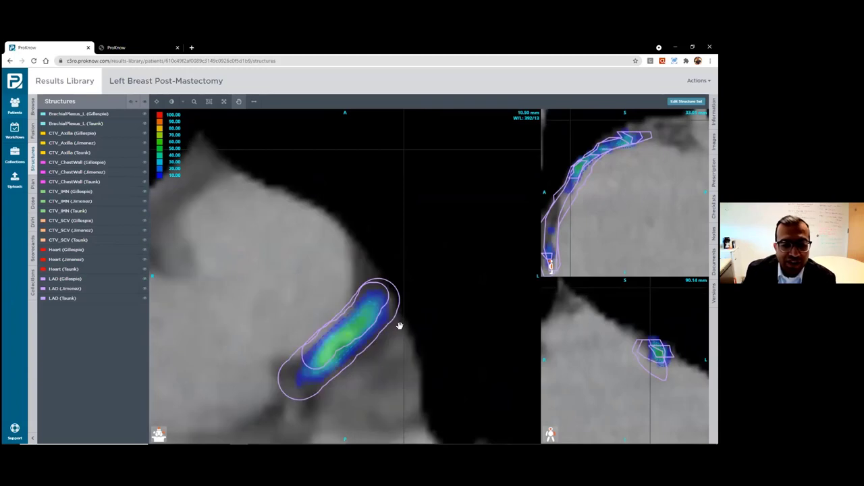
scroll(399, 325, "up", 1)
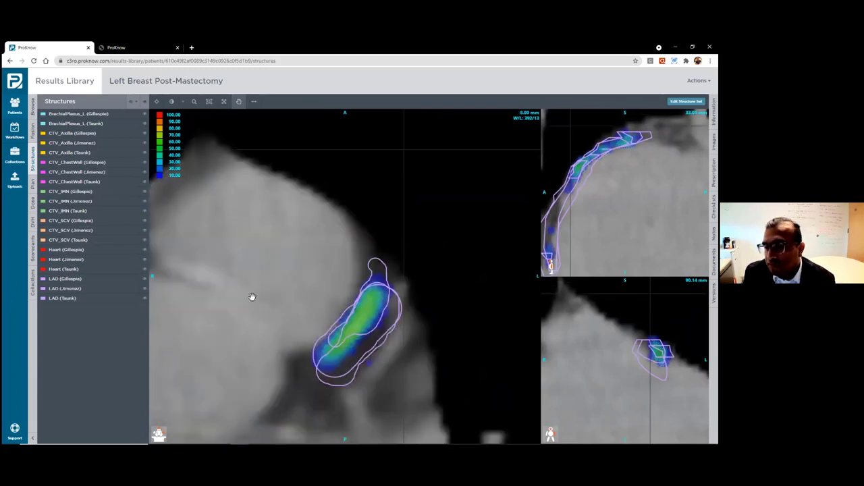
scroll(409, 318, "up", 2)
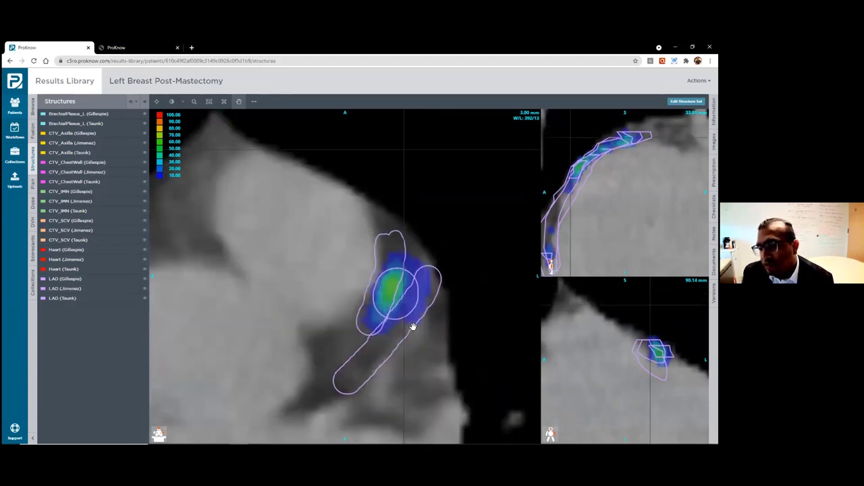
scroll(413, 327, "up", 1)
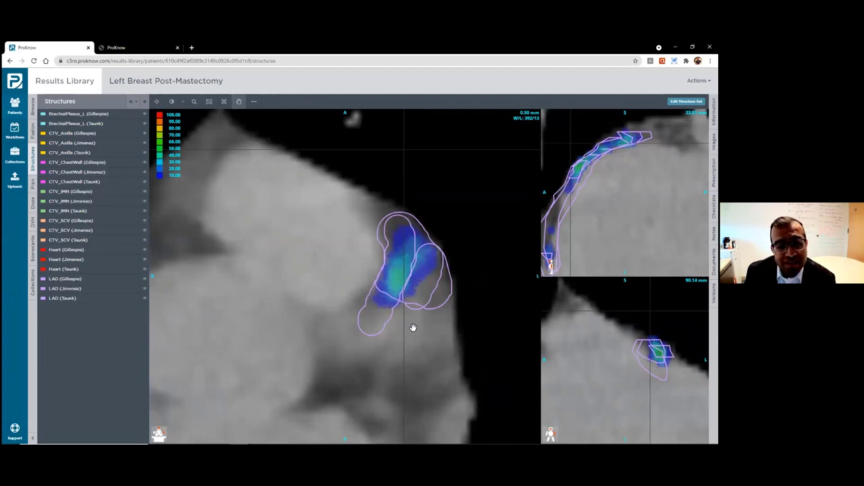
Step: Zoom out slightly and compare the LAD contours with the consensus from the proximal vessel toward mid-heart
right_click(413, 327)
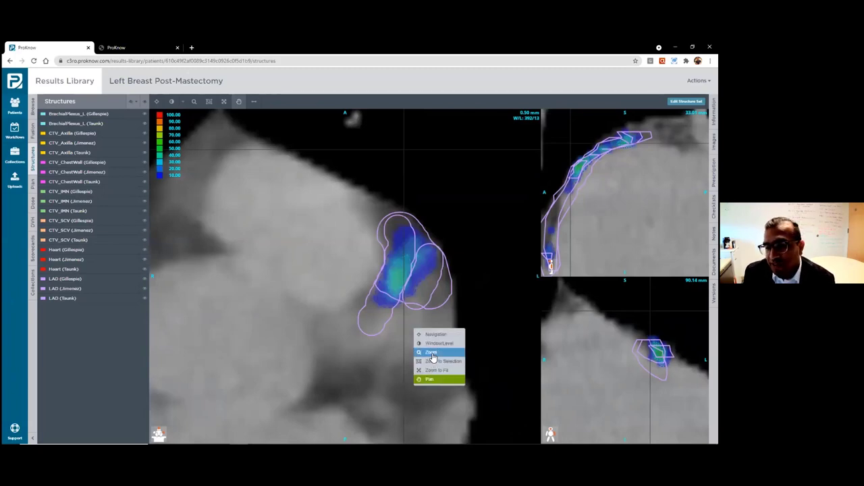
left_click(432, 353)
left_click_drag(420, 329, 410, 336)
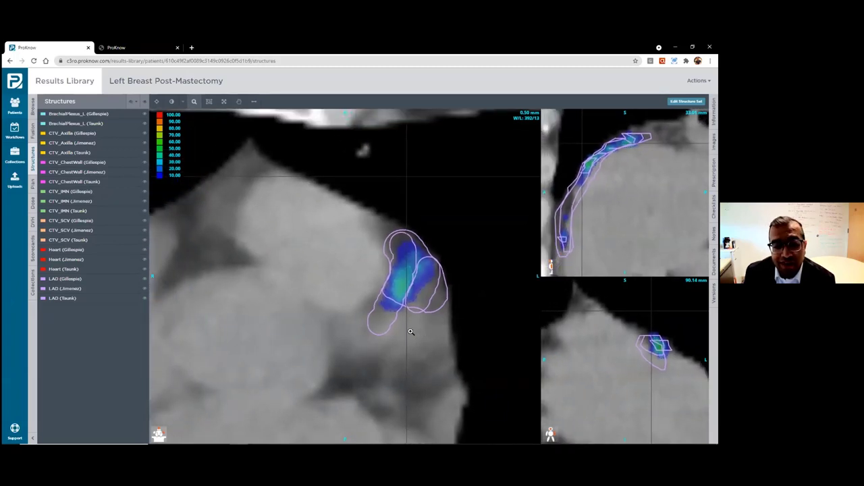
scroll(406, 332, "down", 1)
scroll(401, 333, "up", 1)
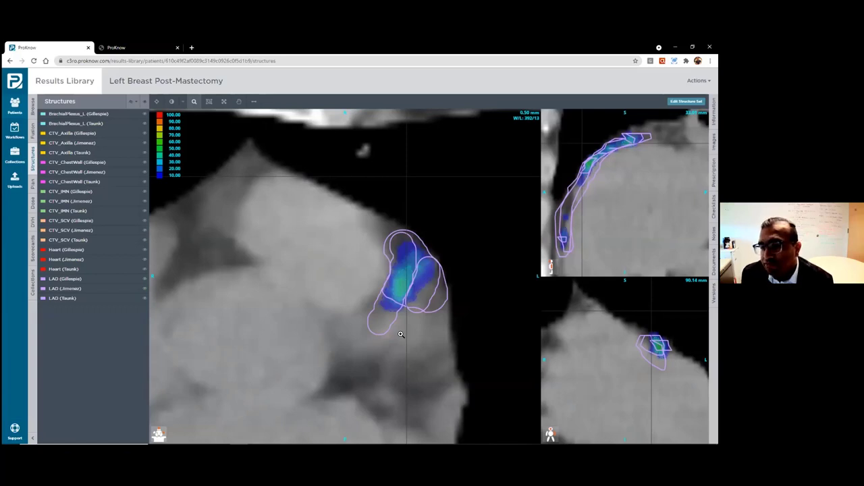
scroll(401, 334, "down", 3)
scroll(399, 335, "down", 2)
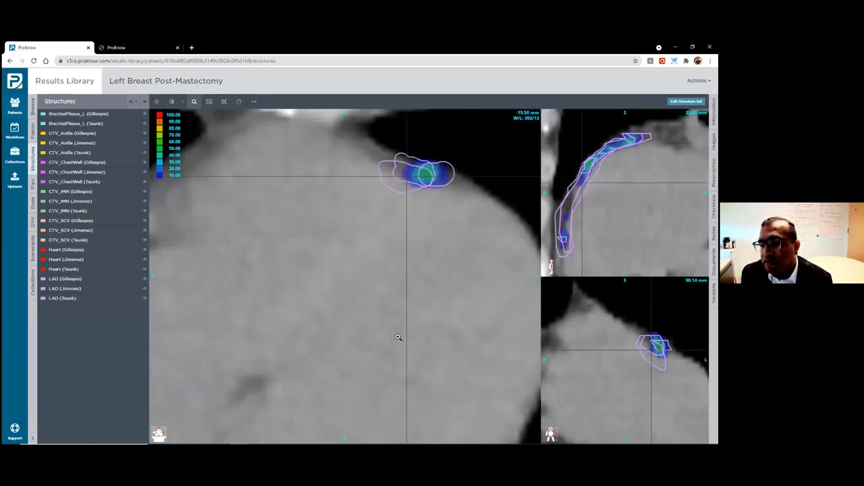
Step: Follow the LAD contours inferiorly to the distal vessel and reposition the axial view to examine them there
scroll(398, 337, "down", 10)
scroll(396, 343, "down", 3)
right_click(428, 180)
left_click(445, 229)
left_click_drag(430, 191, 391, 282)
scroll(385, 286, "down", 2)
scroll(377, 289, "up", 4)
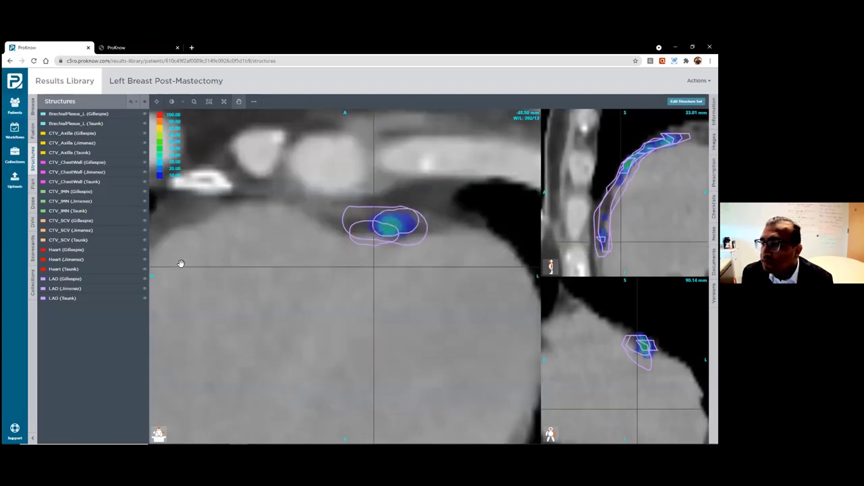
Step: Hide the experts' LAD contours to view the distal consensus alone, and show all three contours again
left_click(144, 288)
left_click(144, 297)
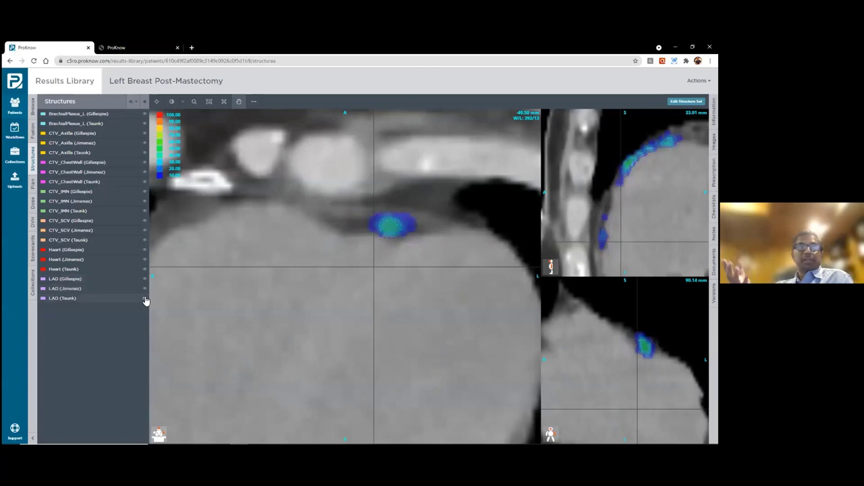
left_click(144, 298)
left_click(144, 288)
left_click(144, 280)
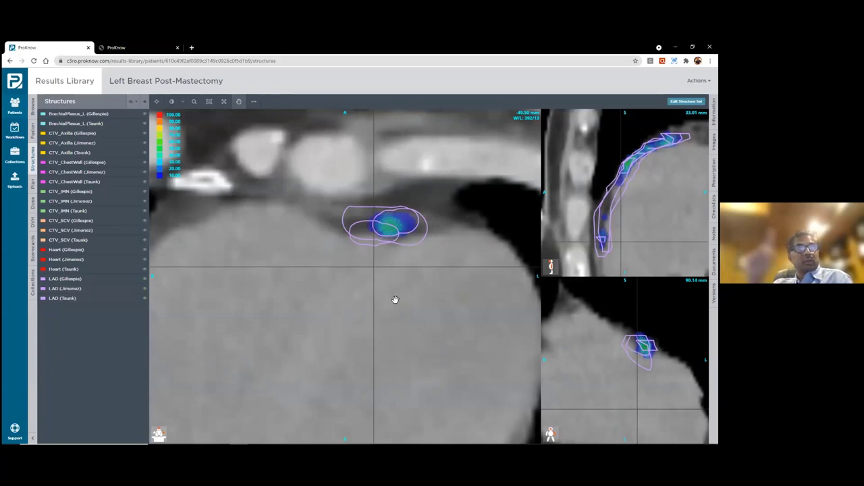
Step: Examine the distal LAD contours on axial slices and center the linked views on them with the Navigation tool
scroll(393, 276, "down", 3)
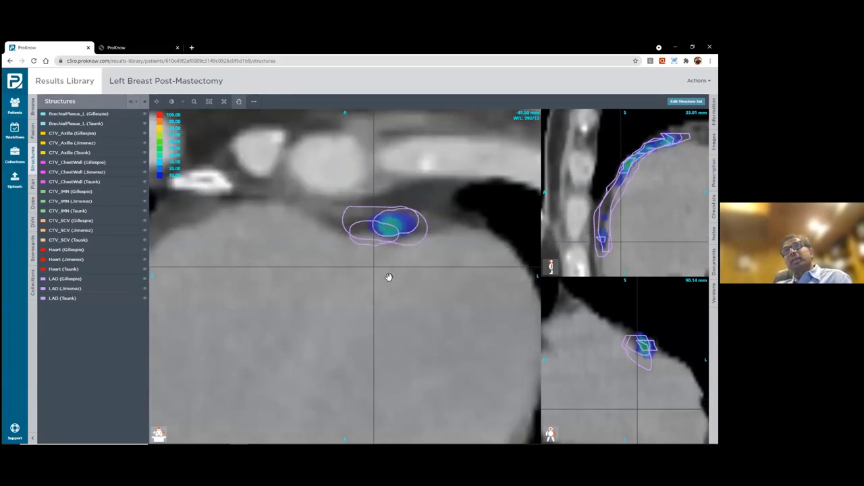
scroll(389, 277, "down", 1)
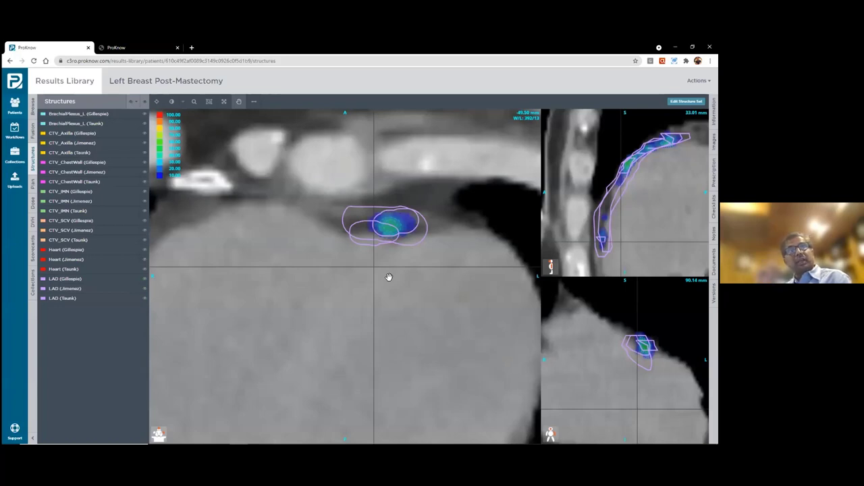
left_click_drag(406, 225, 370, 265)
right_click(385, 267)
left_click(395, 269)
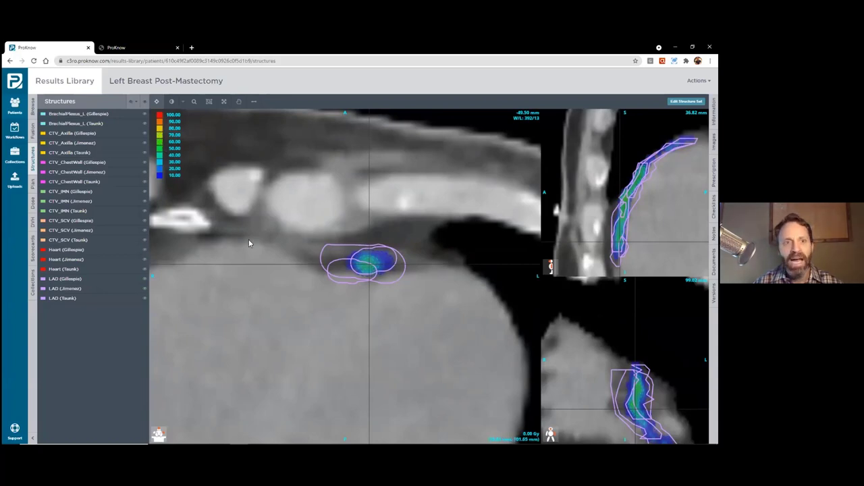
Step: Add 5 Gy and 1 Gy levels to the dose display for the LAD consensus
left_click(31, 202)
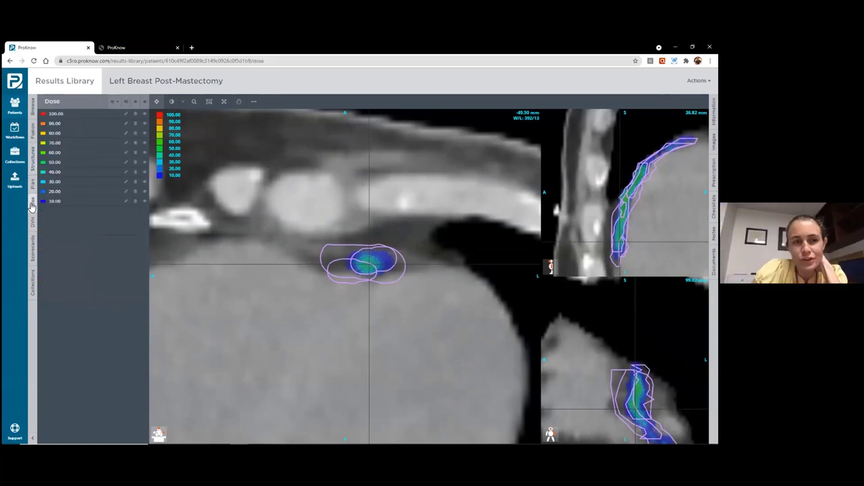
left_click(135, 102)
left_click(302, 260)
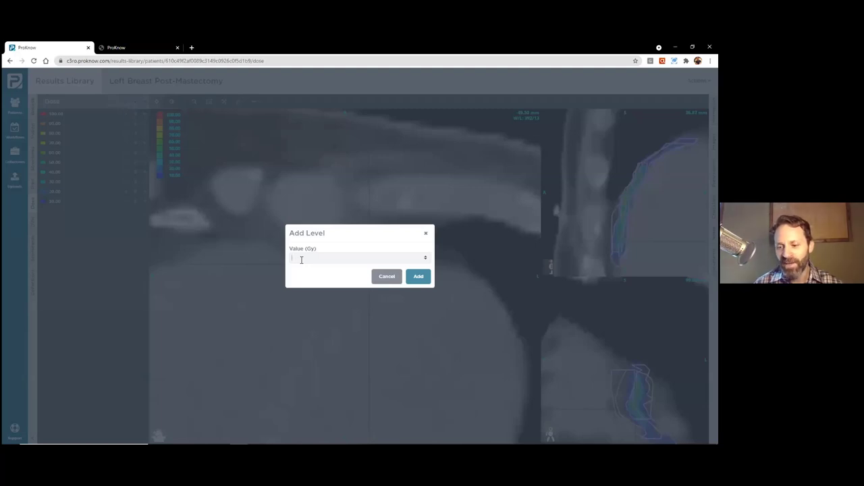
type("4")
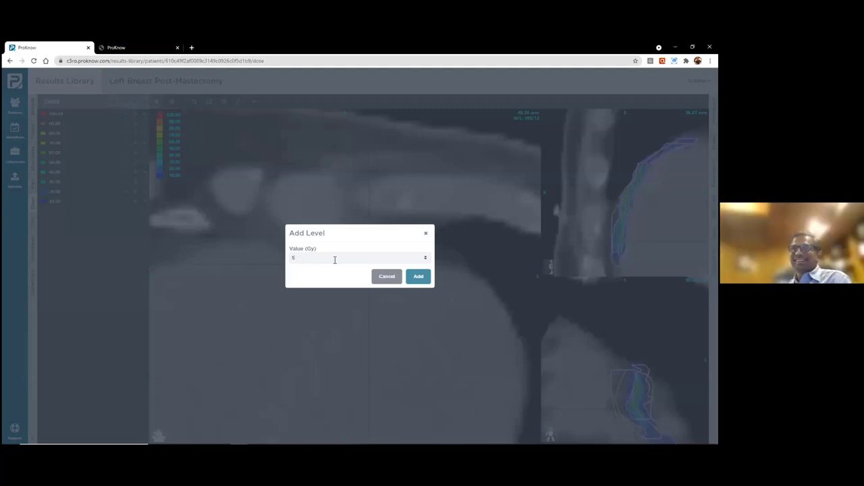
left_click(418, 277)
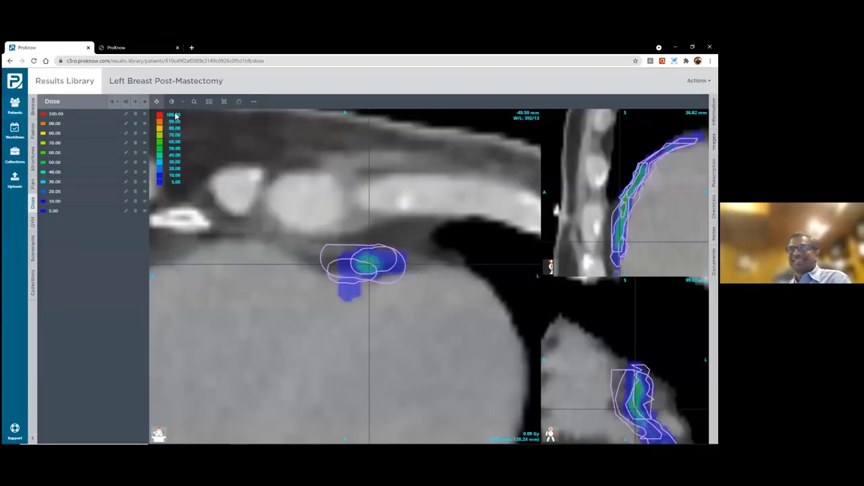
left_click(135, 101)
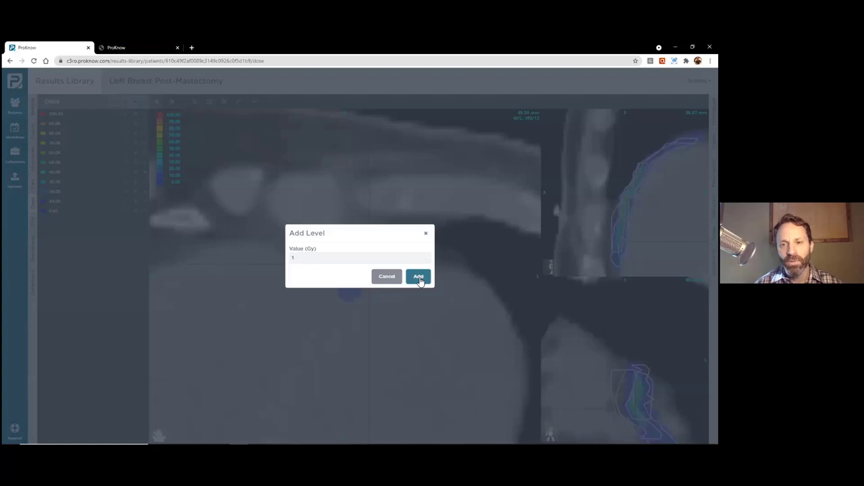
left_click(419, 278)
Step: Zoom out to the whole heart and examine the spread of the 1 Gy level around the distal LAD on axial slices
scroll(426, 297, "down", 4)
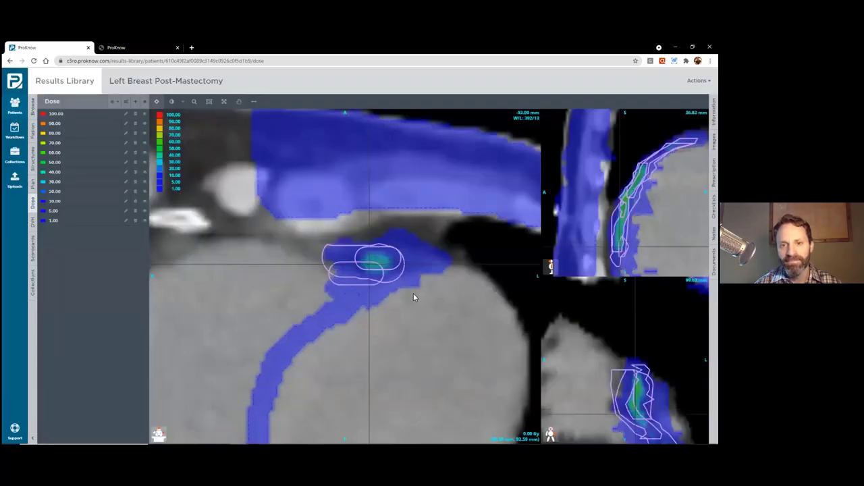
right_click(409, 278)
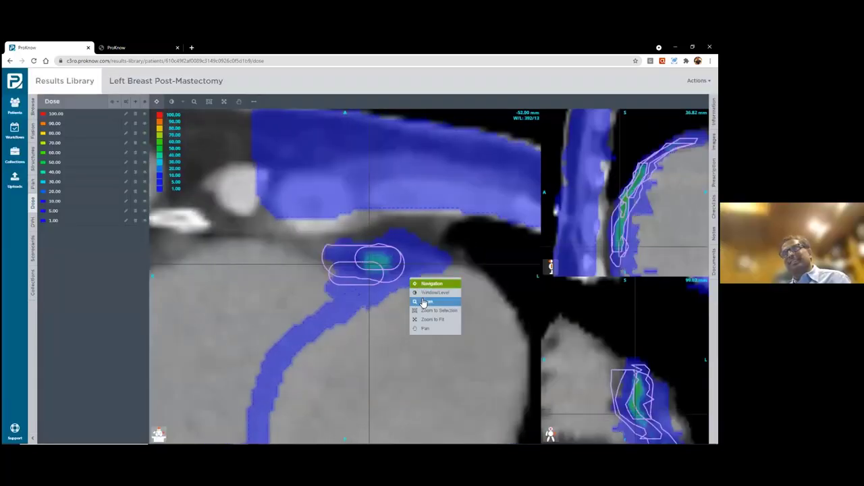
left_click(423, 303)
left_click_drag(421, 281, 386, 291)
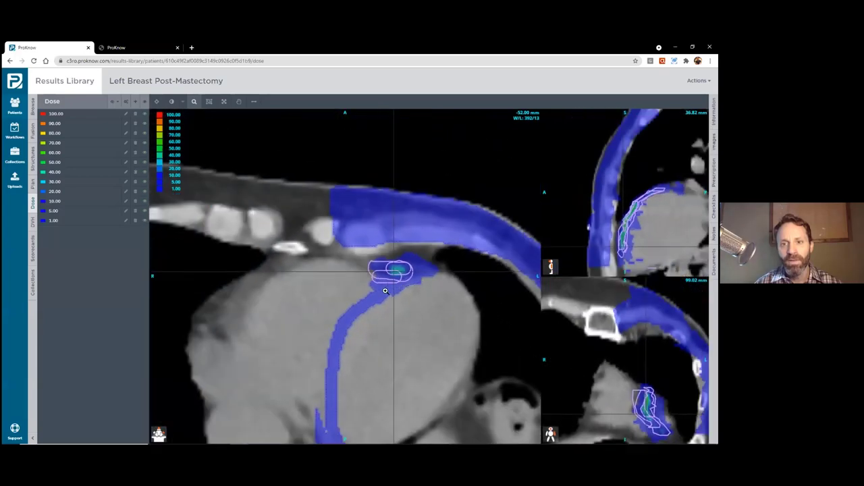
right_click(412, 295)
left_click(437, 348)
left_click_drag(419, 329, 370, 266)
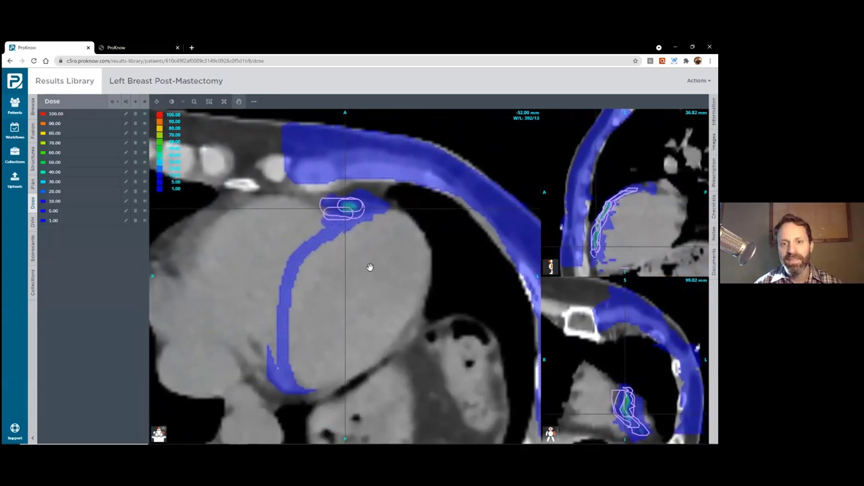
scroll(366, 272, "down", 6)
scroll(366, 276, "up", 2)
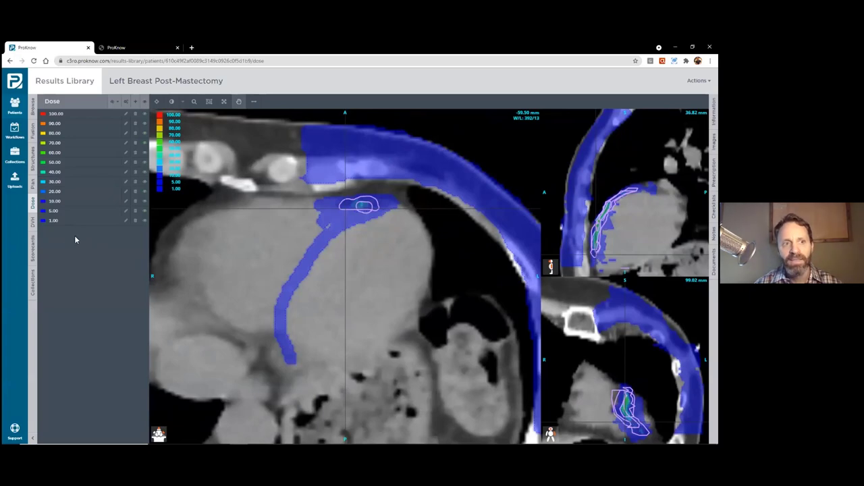
scroll(463, 266, "down", 2)
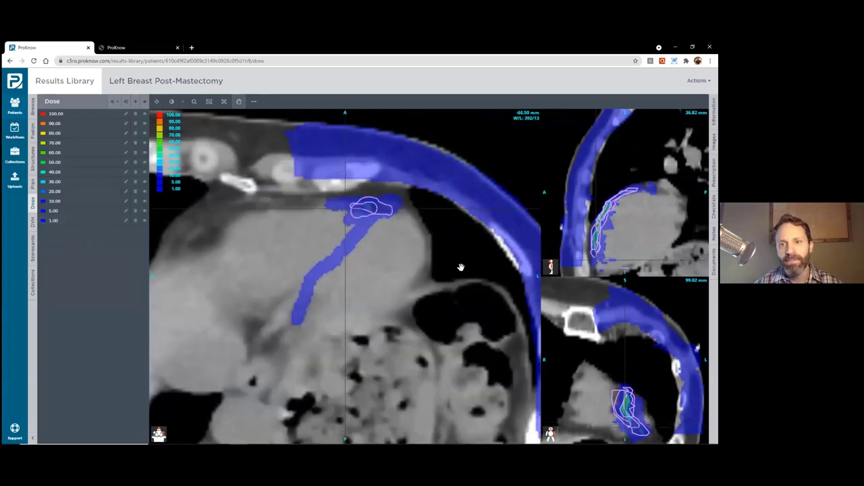
scroll(451, 269, "up", 3)
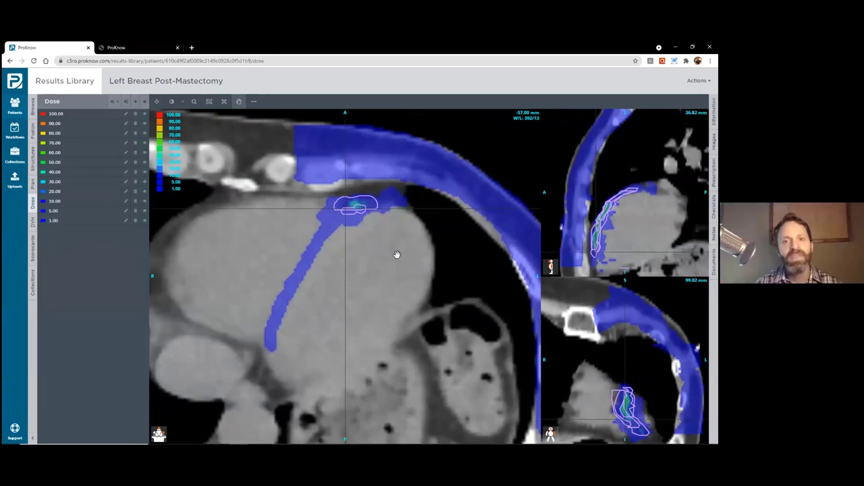
Step: Change the 1 Gy dose level to 2 Gy
left_click(126, 222)
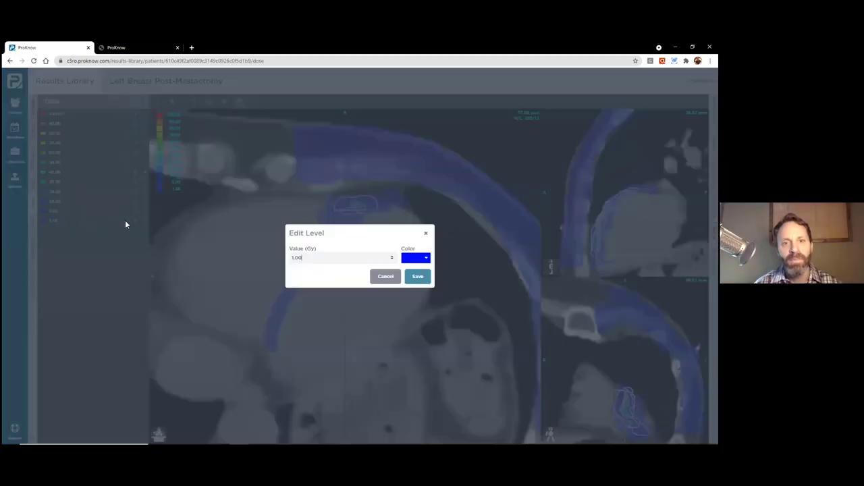
left_click_drag(325, 259, 251, 262)
type("2")
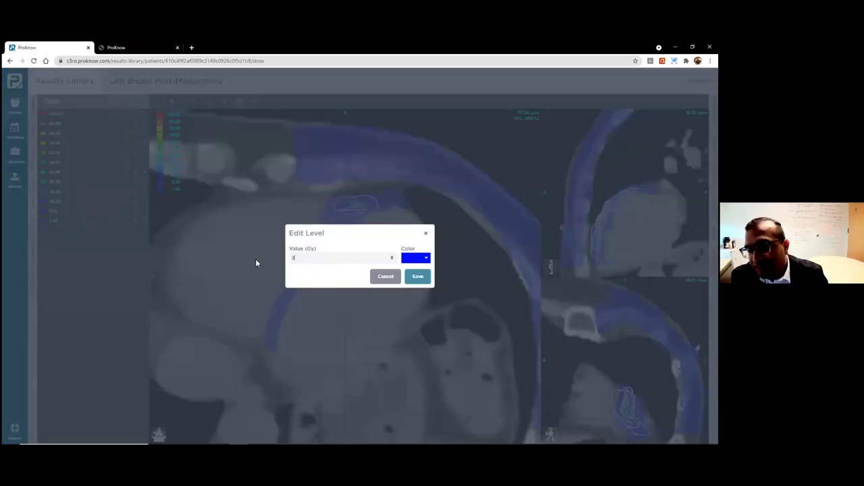
left_click(418, 277)
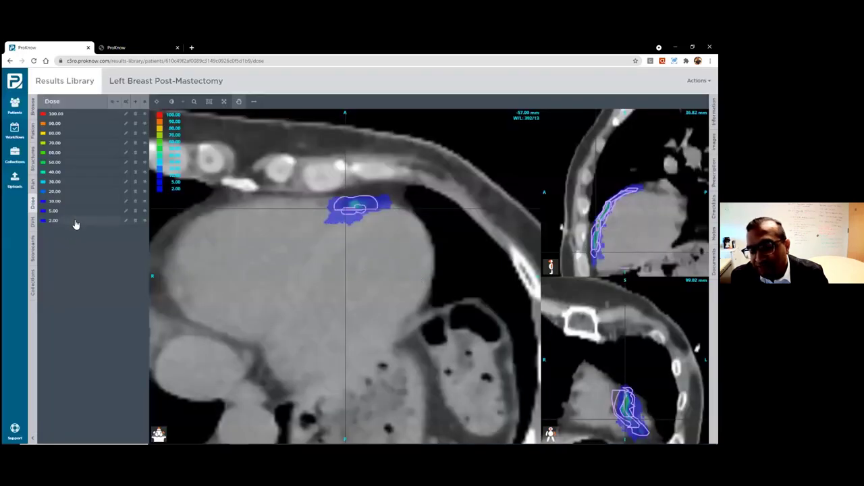
Step: Compare the 2 Gy consensus region with the experts' LAD contours on axial slices from the distal vessel up to mid-heart
scroll(395, 269, "up", 3)
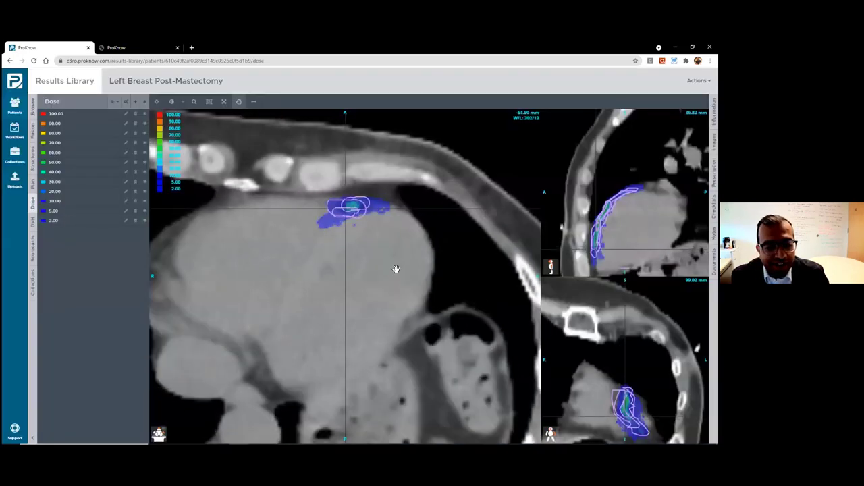
scroll(396, 268, "down", 3)
scroll(387, 270, "up", 10)
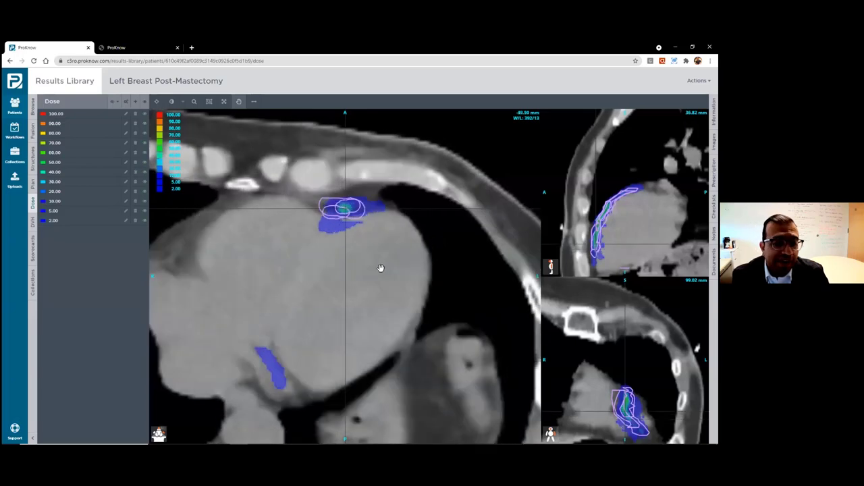
scroll(362, 272, "up", 5)
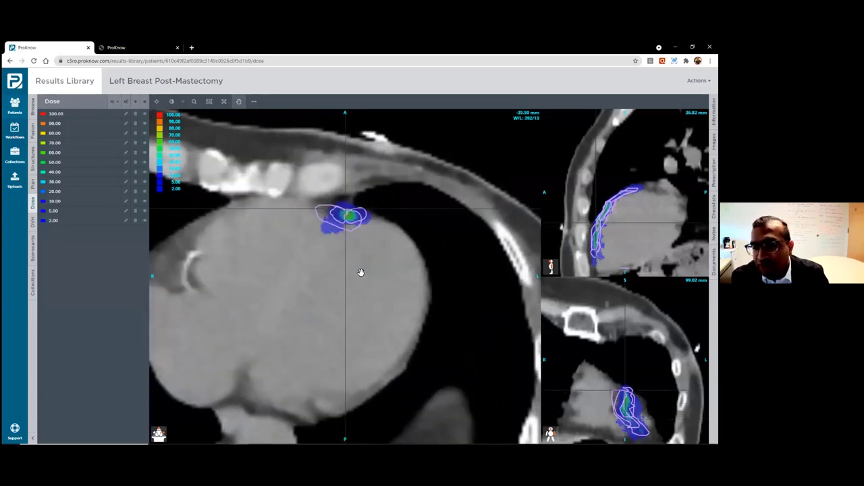
scroll(356, 278, "down", 2)
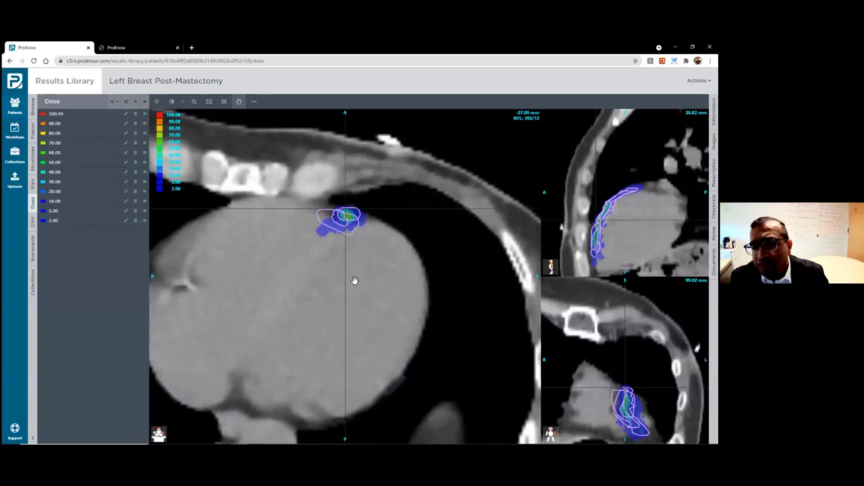
scroll(354, 280, "up", 1)
Step: Enlarge the mid-heart LAD region and examine the consensus against the experts' contours on neighbouring axial slices
right_click(341, 254)
left_click(356, 275)
left_click_drag(349, 268, 370, 293)
right_click(380, 232)
left_click(405, 284)
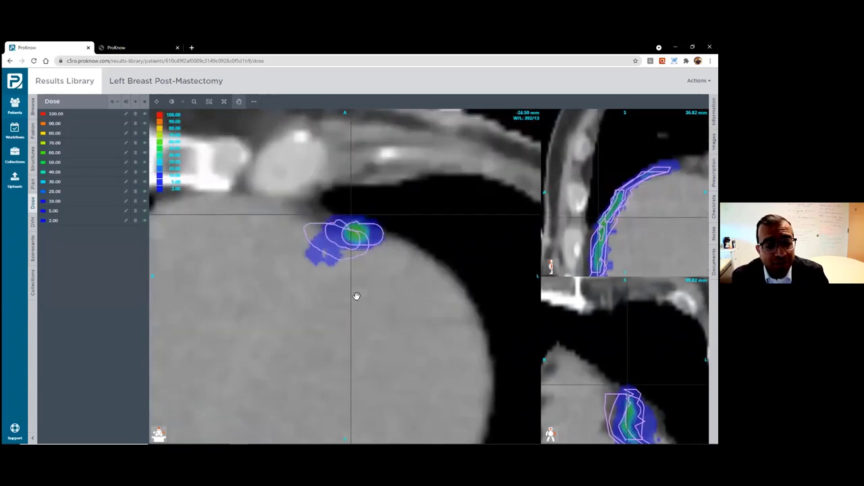
scroll(356, 296, "down", 1)
scroll(356, 296, "up", 2)
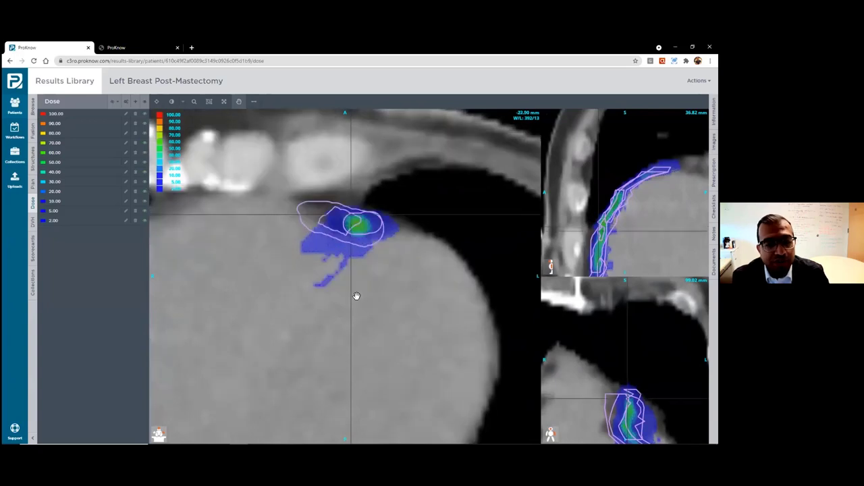